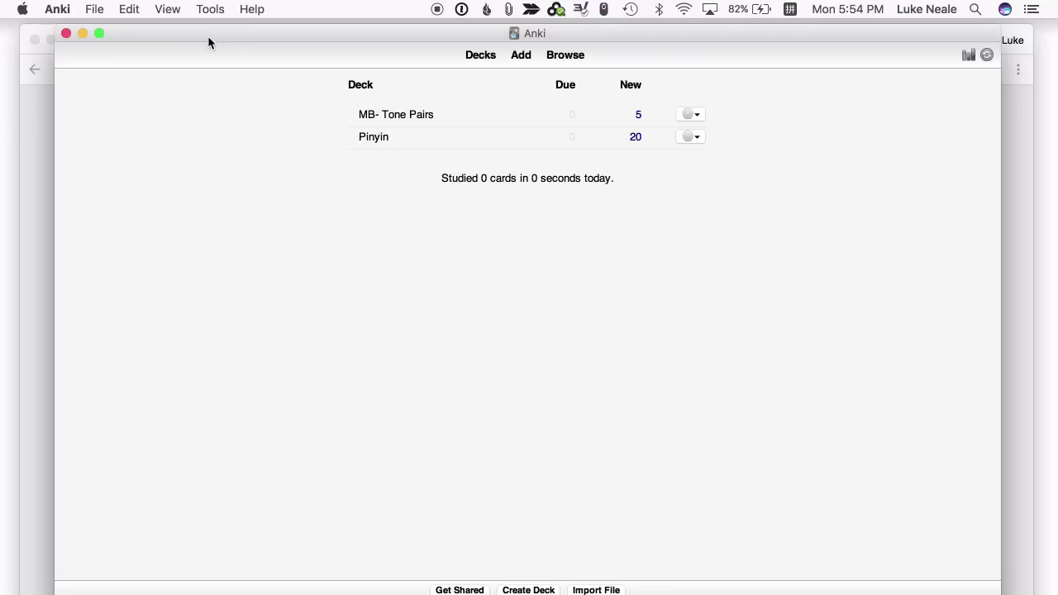
# Open the add-on install-by-code window and browse to AnkiWeb's shared add-ons page.
pyautogui.click(206, 12)
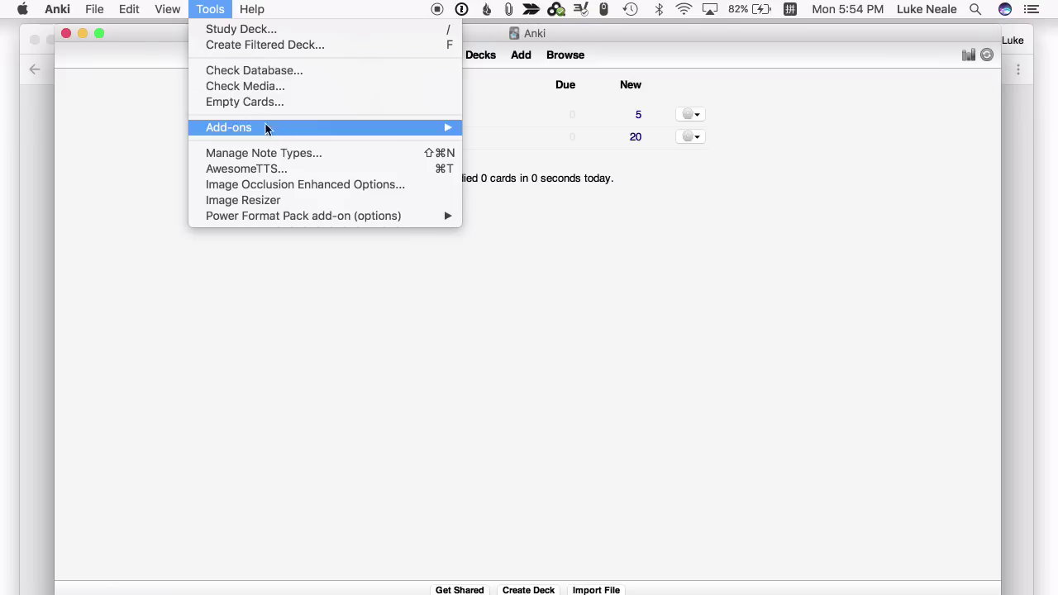
pyautogui.moveTo(444, 127)
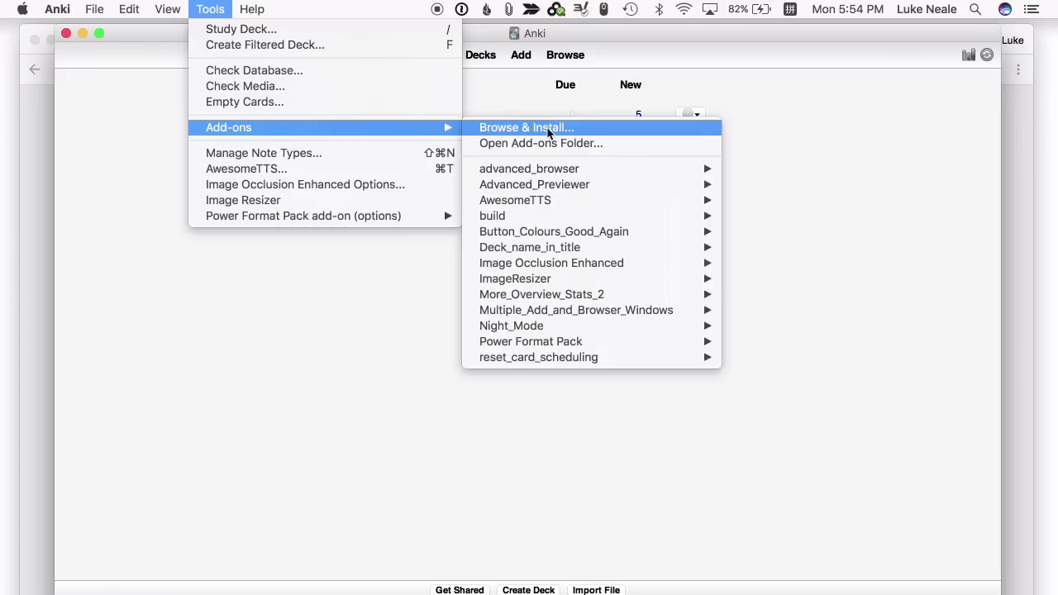
pyautogui.click(589, 131)
pyautogui.click(450, 375)
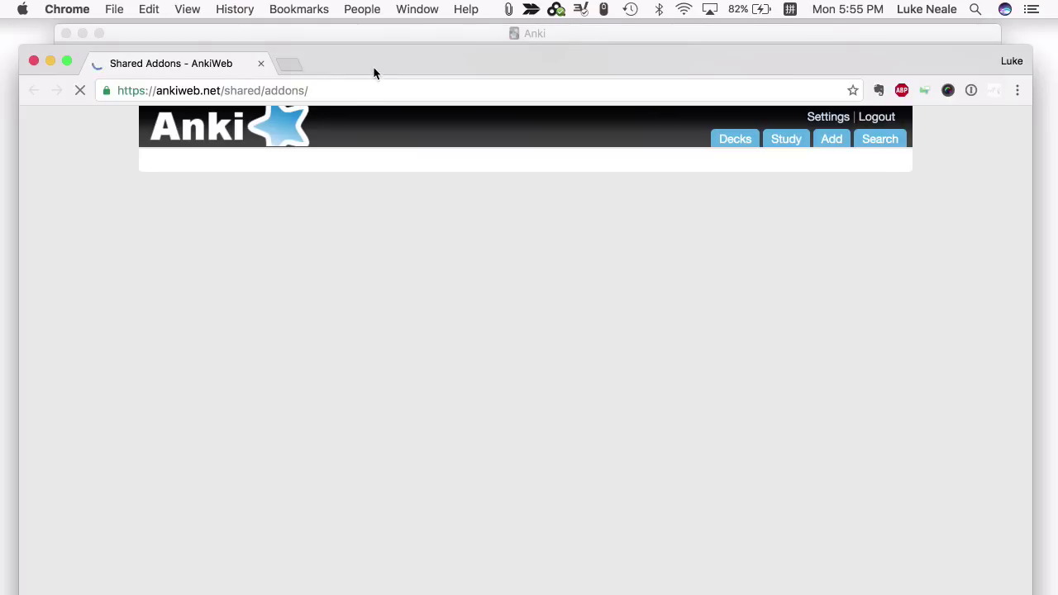
# Open the AwesomeTTS add-on page and select its install code 301952613.
pyautogui.moveTo(373, 66); pyautogui.dragTo(370, 47)
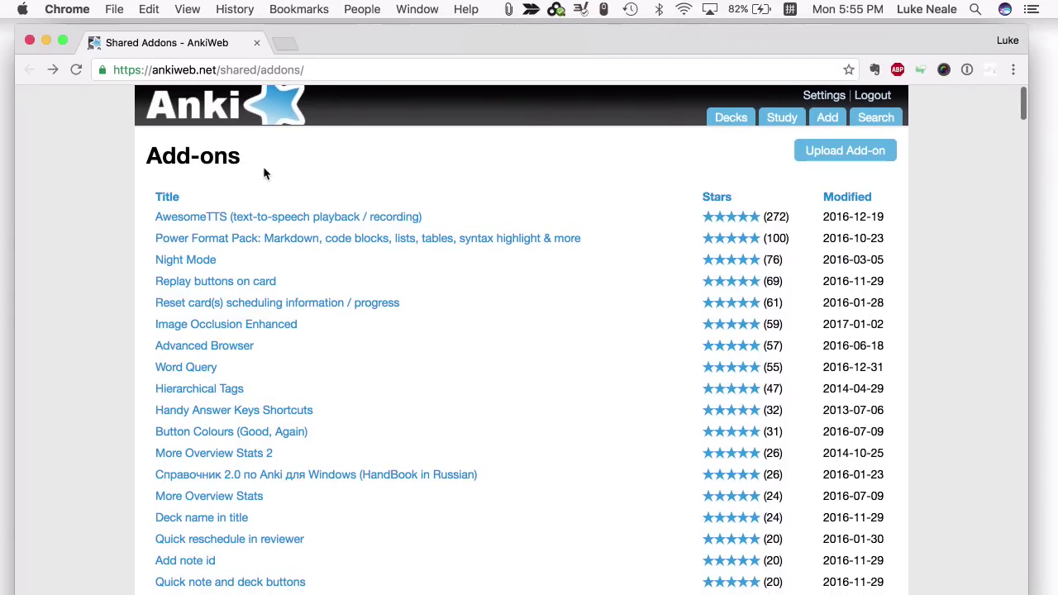
pyautogui.click(311, 221)
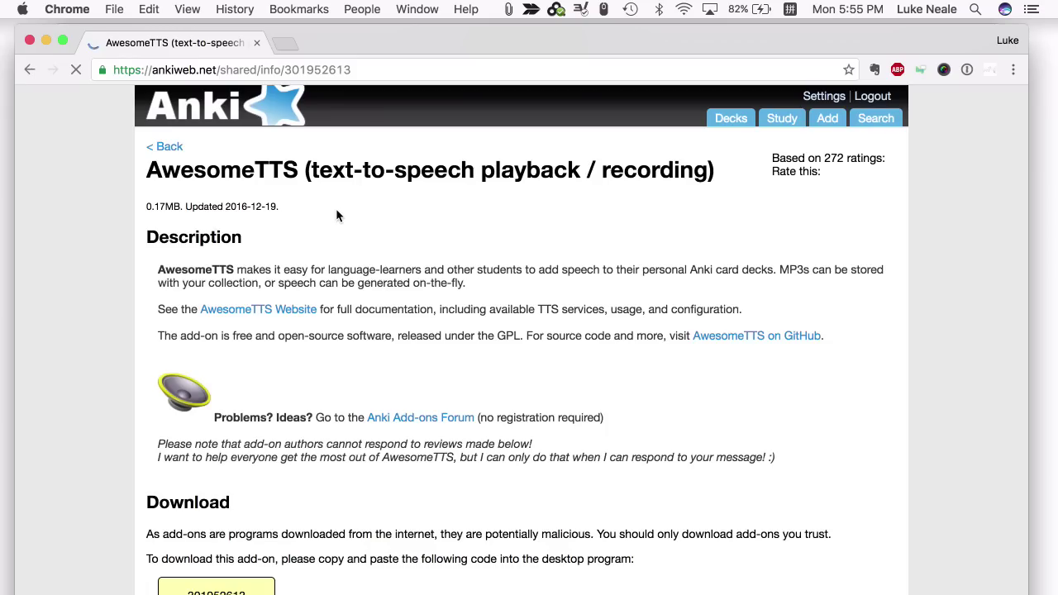
pyautogui.scroll(-1, 235, 383)
pyautogui.scroll(-5, 235, 383)
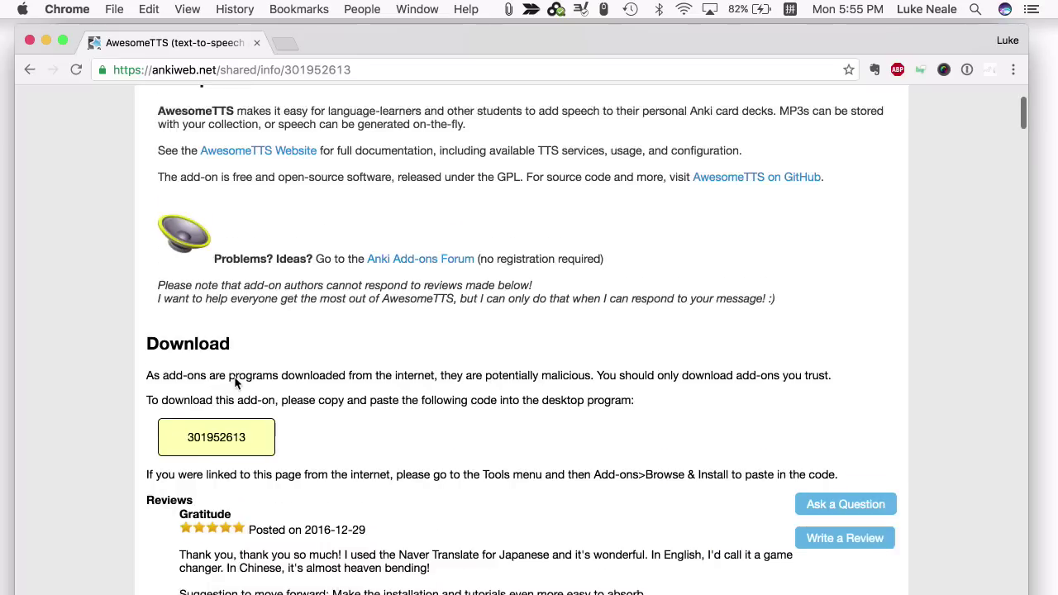
pyautogui.doubleClick(237, 403)
pyautogui.press('super+c')
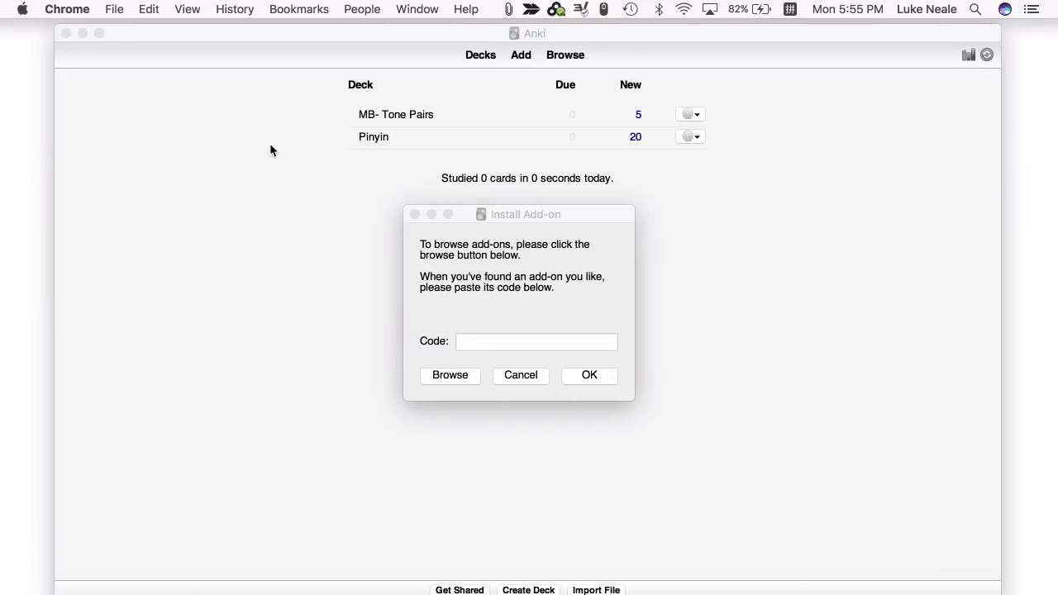
# Paste code 301952613 into Anki's Code field, install AwesomeTTS, and dismiss the success notice.
pyautogui.click(506, 339)
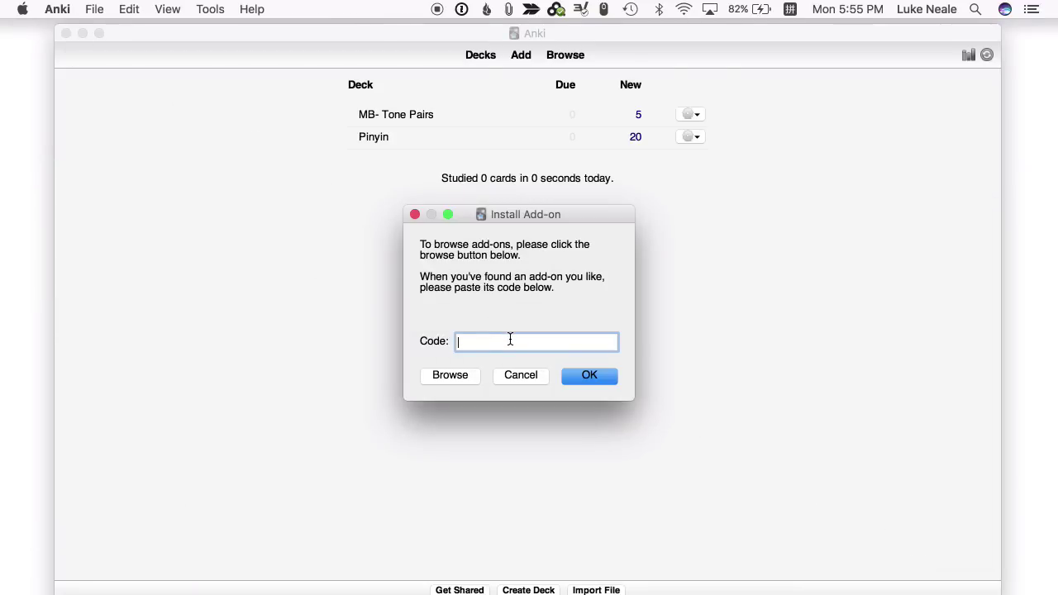
pyautogui.press('super+v')
pyautogui.press('Return')
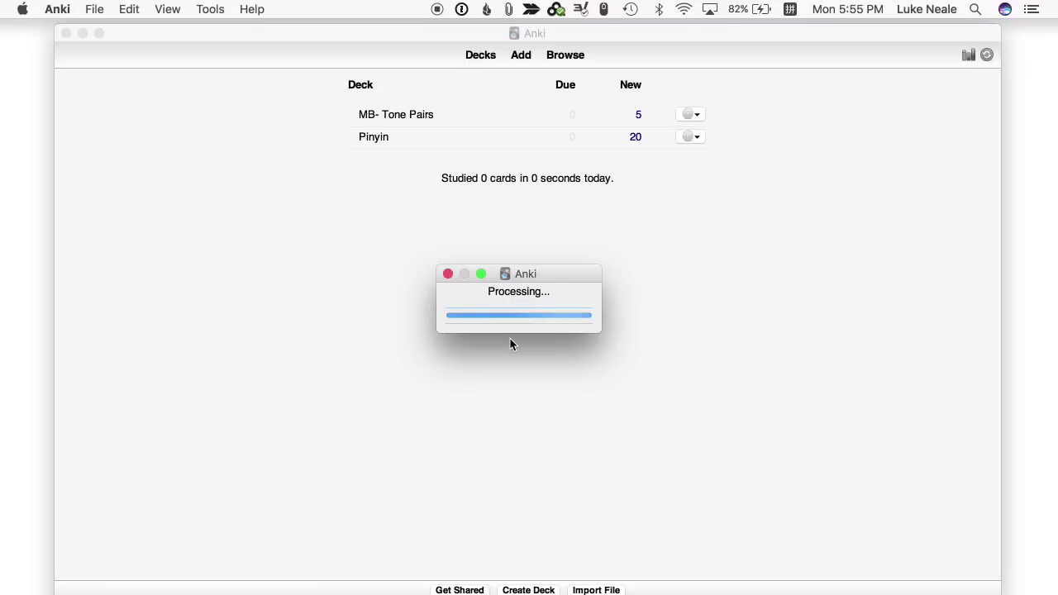
pyautogui.press('Return')
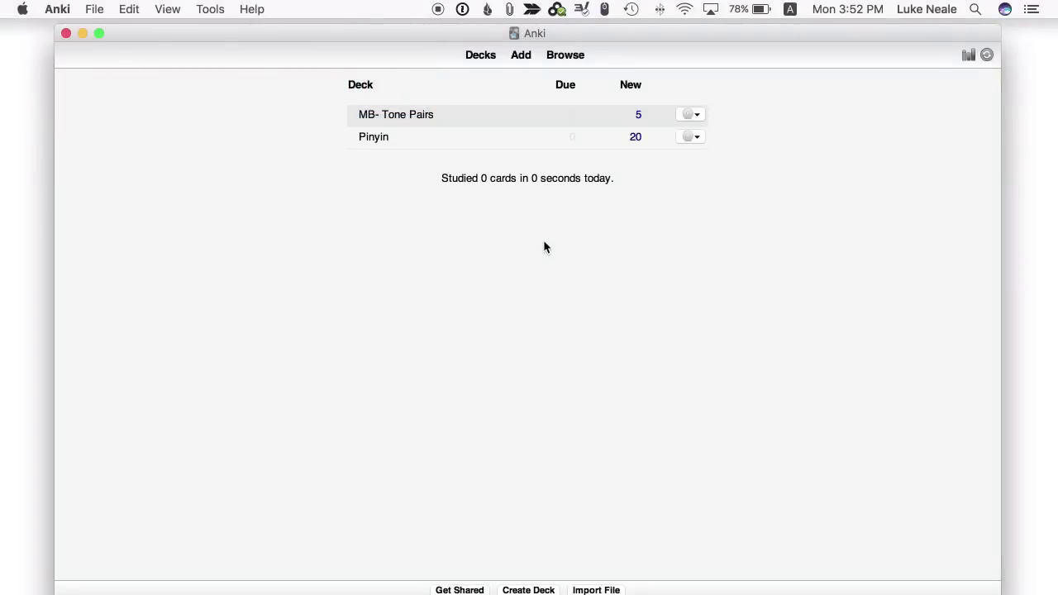
pyautogui.press('a')
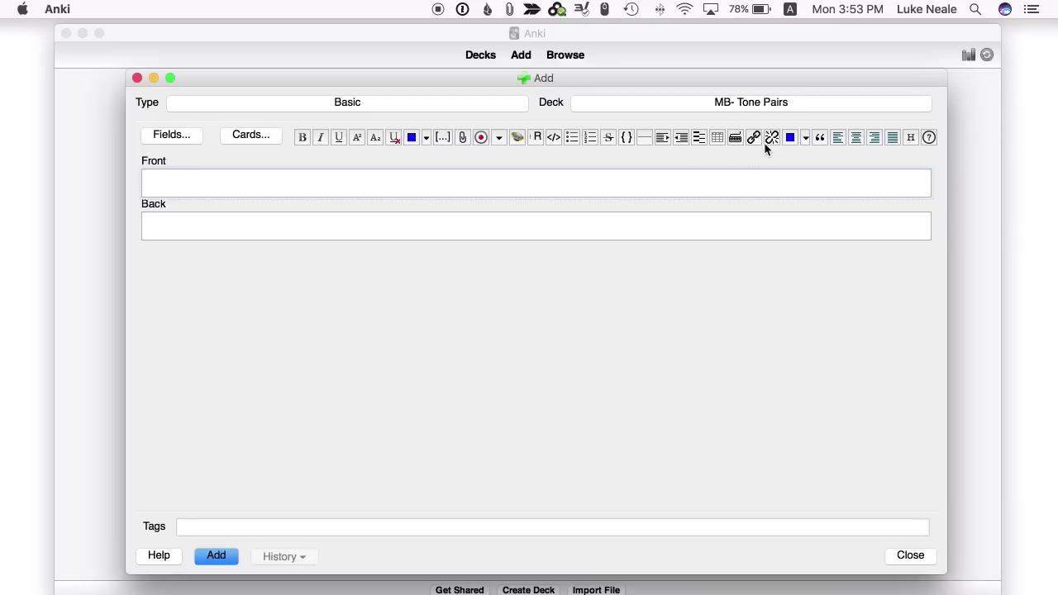
pyautogui.hotkey('ctrl', 'alt', '1')
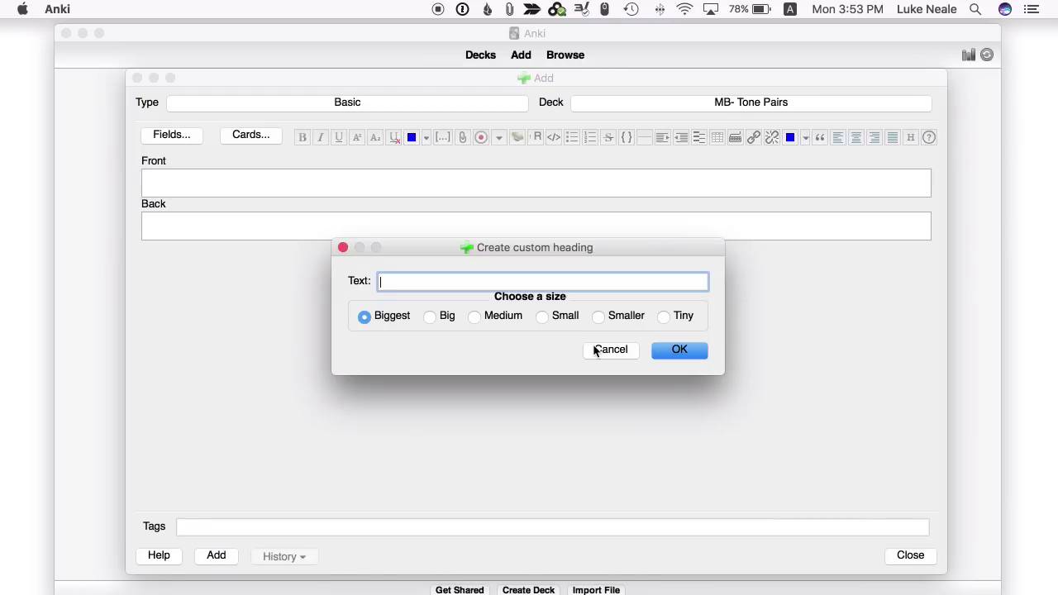
pyautogui.click(610, 349)
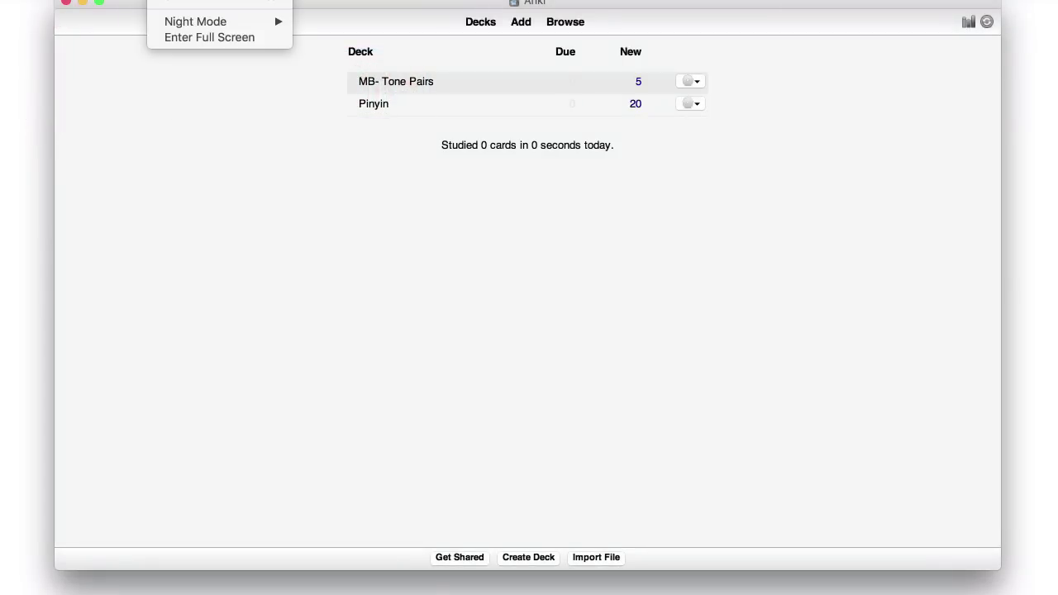
pyautogui.moveTo(193, 21)
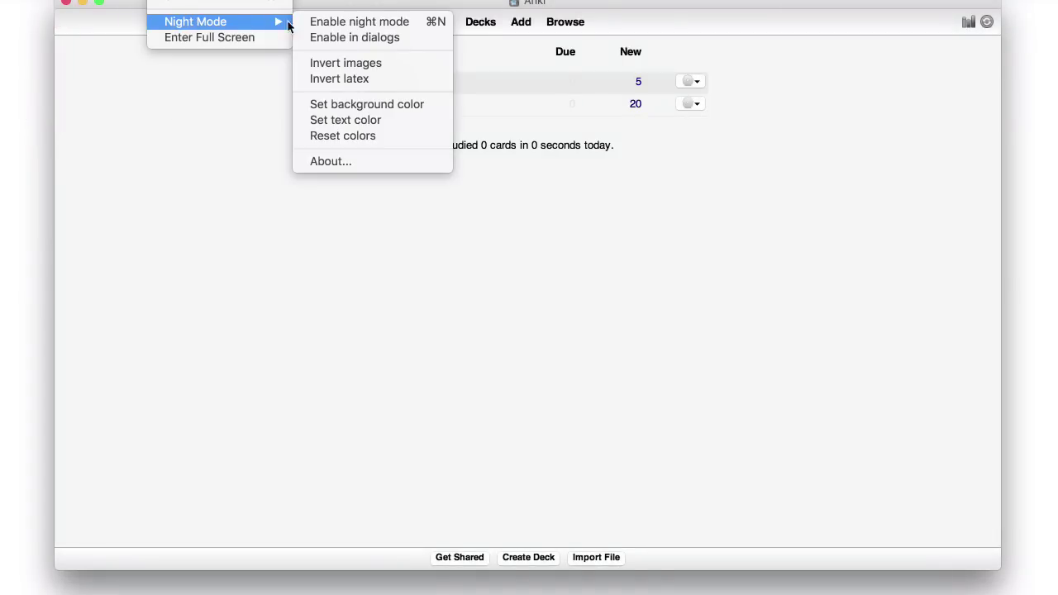
pyautogui.click(339, 25)
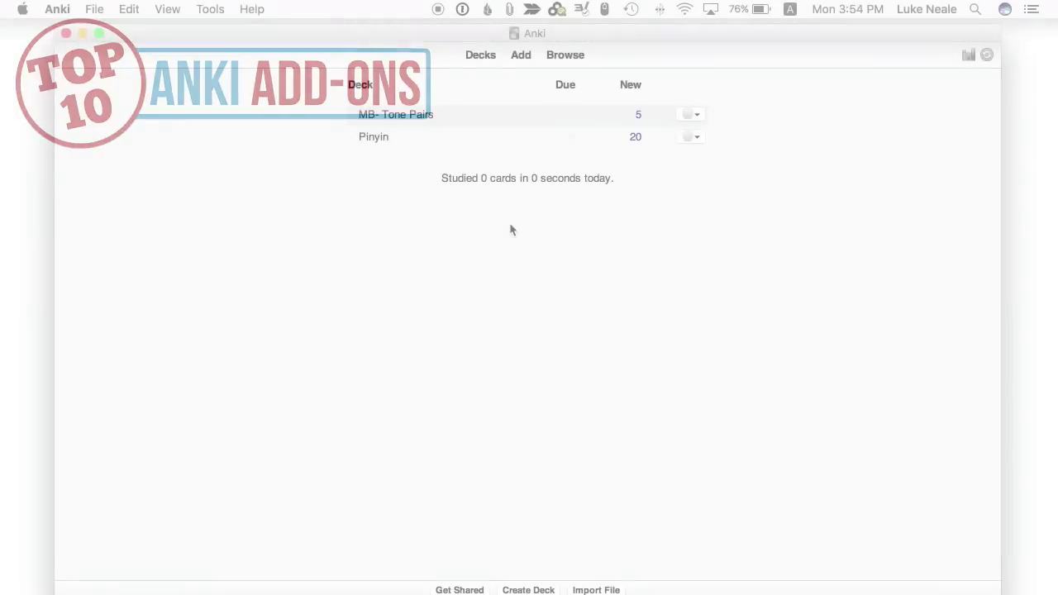
pyautogui.press('b')
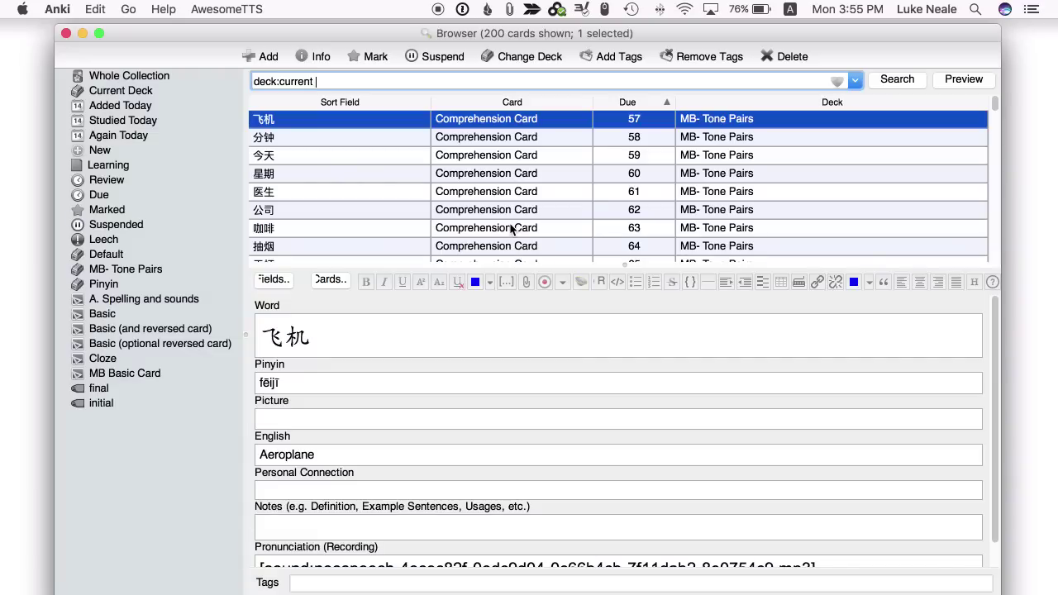
pyautogui.press('Down')
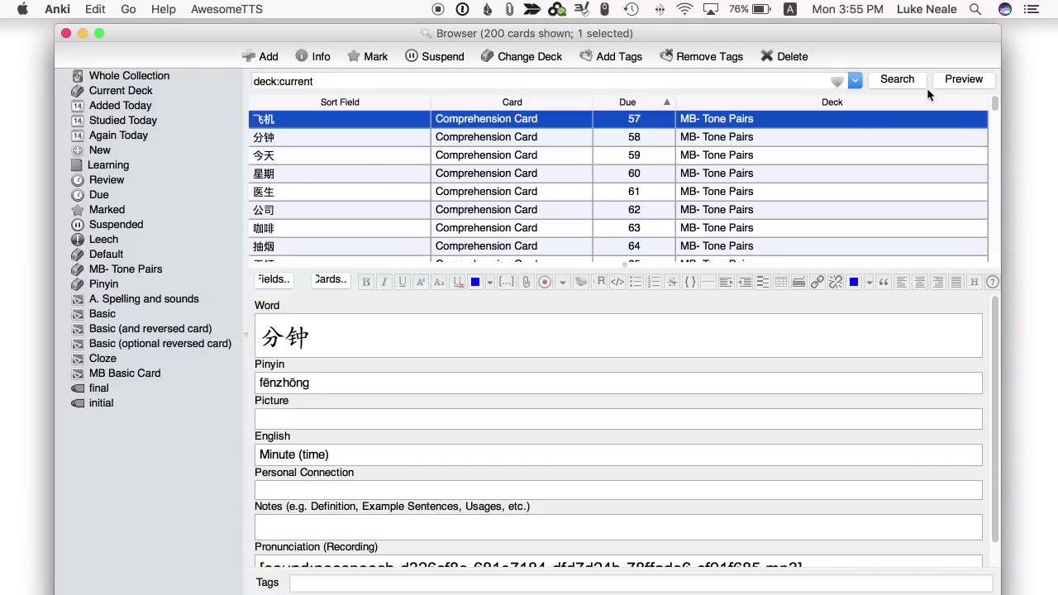
pyautogui.click(952, 80)
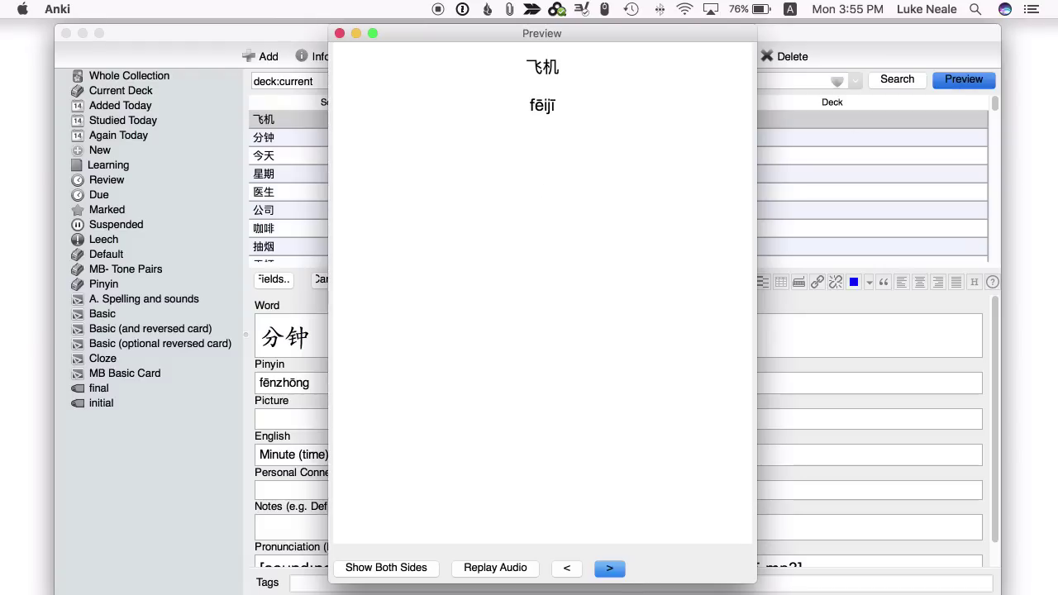
pyautogui.click(612, 572)
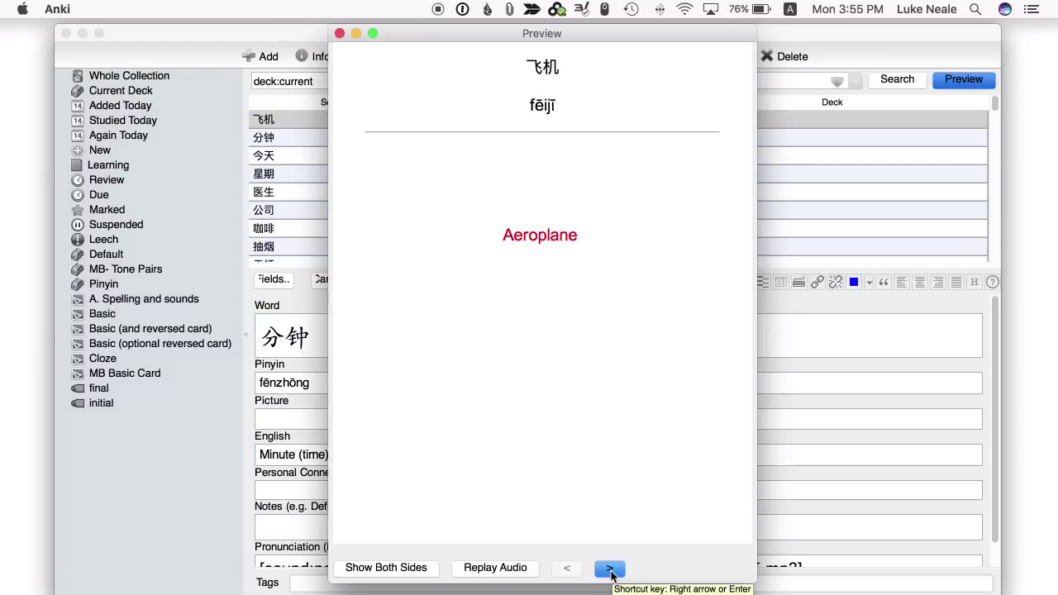
pyautogui.click(412, 570)
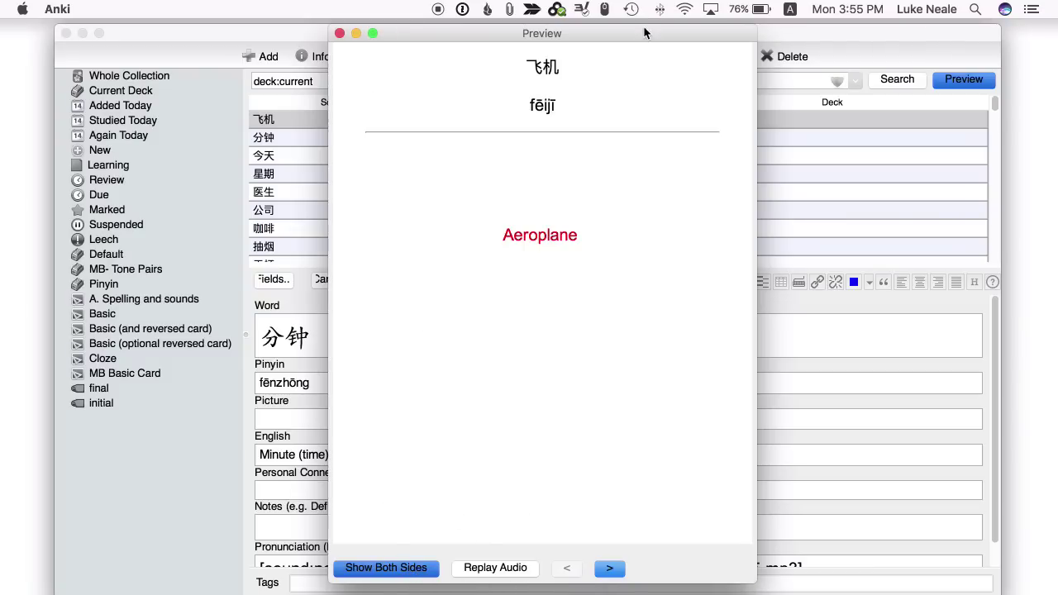
pyautogui.click(339, 34)
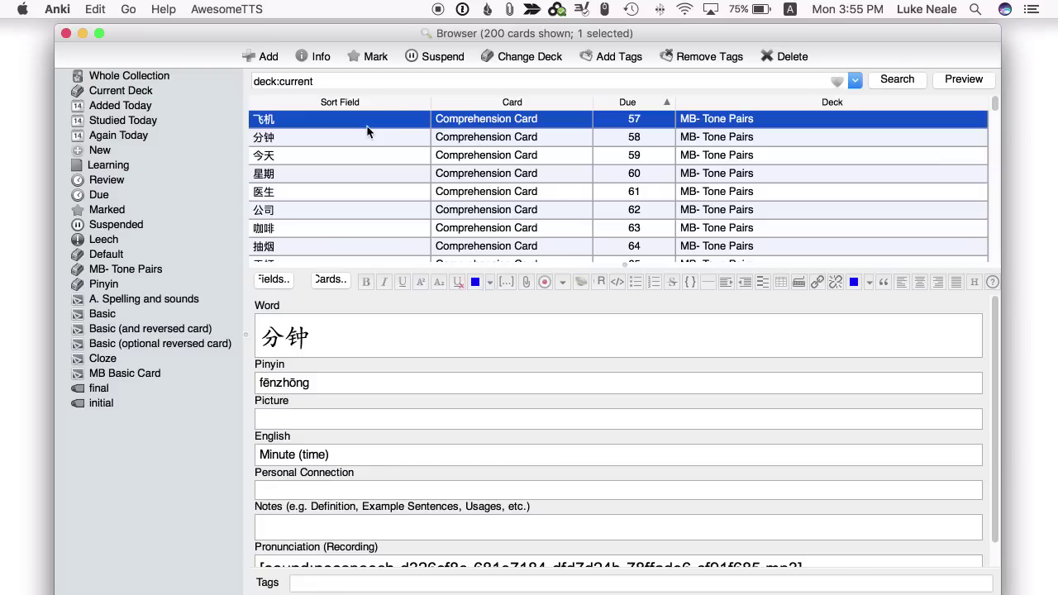
pyautogui.moveTo(367, 126); pyautogui.dragTo(367, 281)
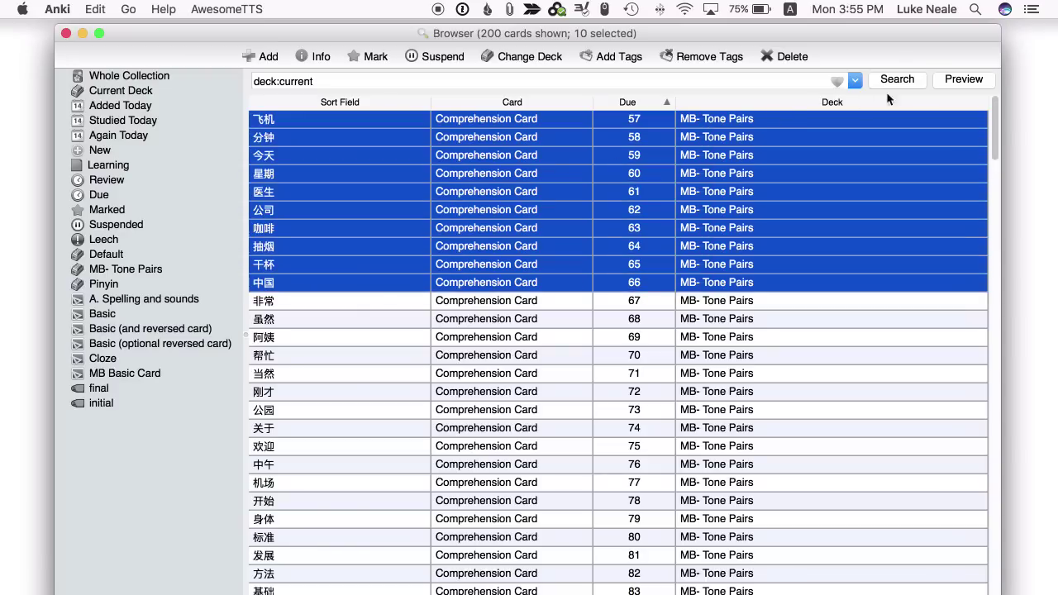
pyautogui.click(958, 78)
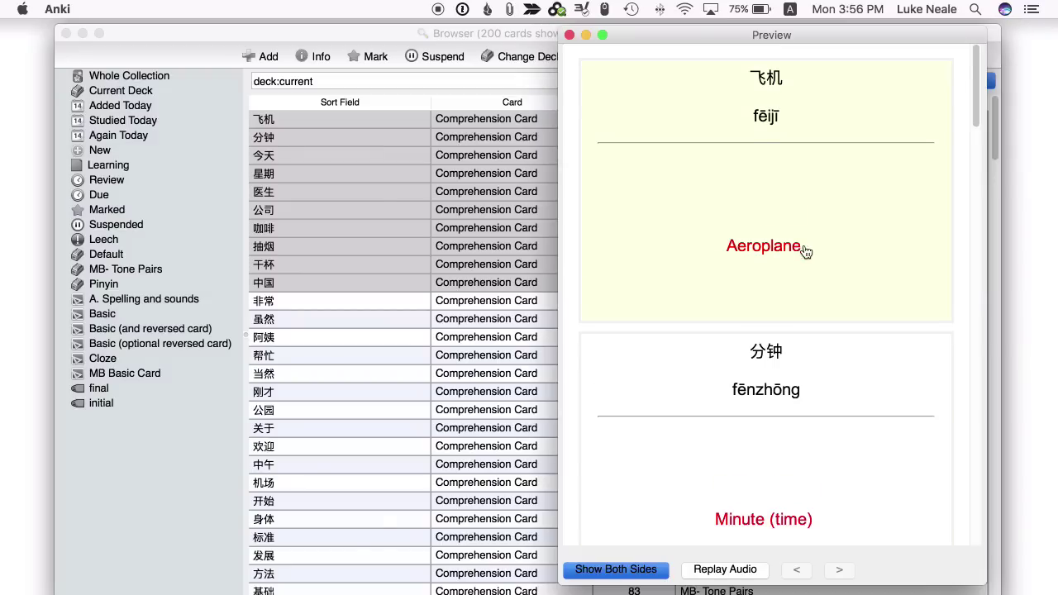
pyautogui.scroll(-4, 806, 252)
pyautogui.scroll(-6, 822, 264)
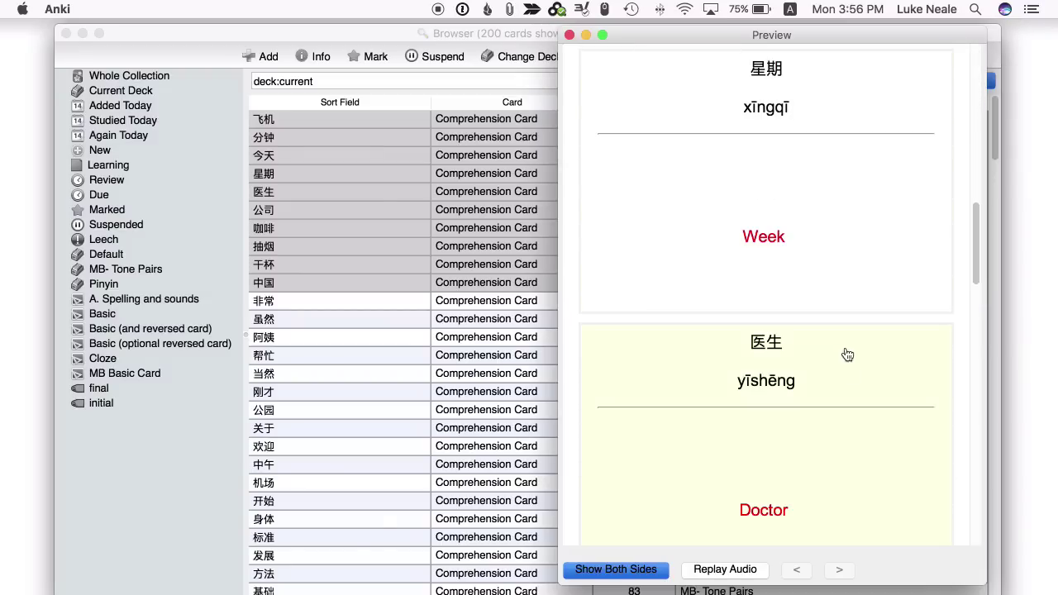
pyautogui.scroll(-5, 847, 355)
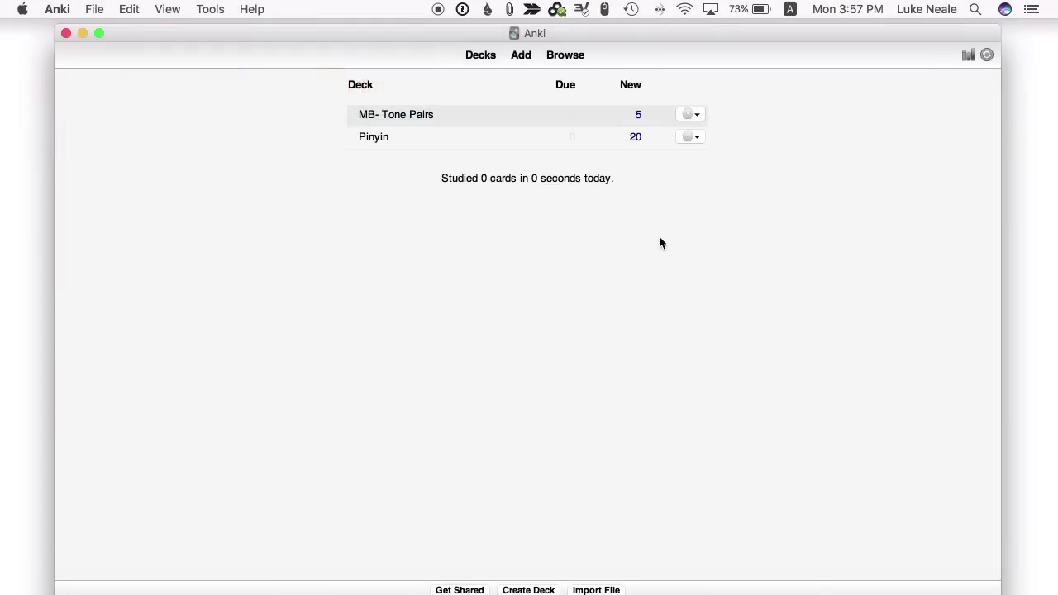
# Open the card Browser on the MB- Tone Pairs cards and show the column chooser.
pyautogui.press('b')
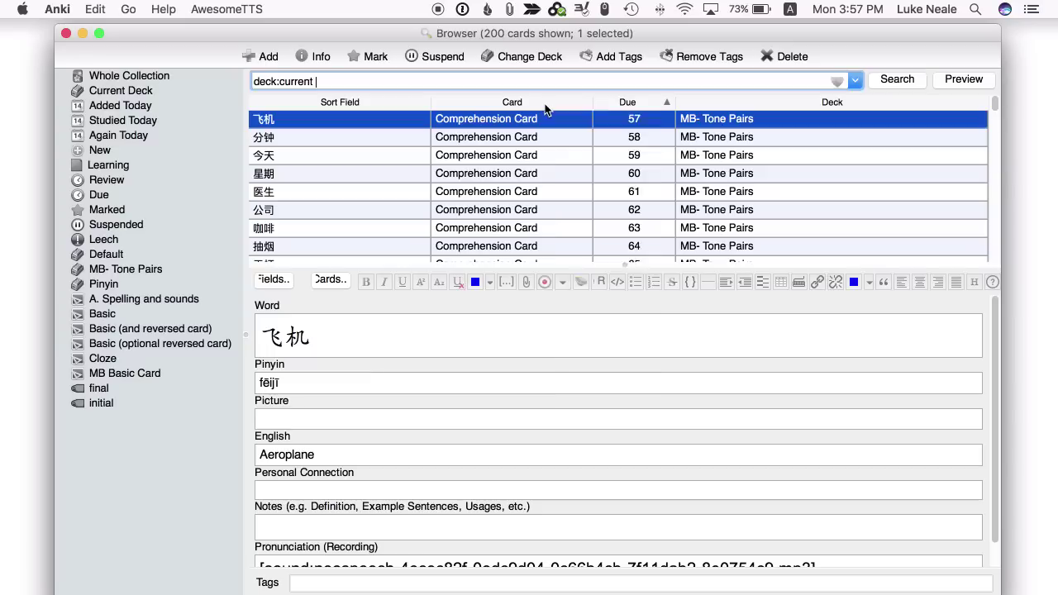
pyautogui.rightClick(545, 106)
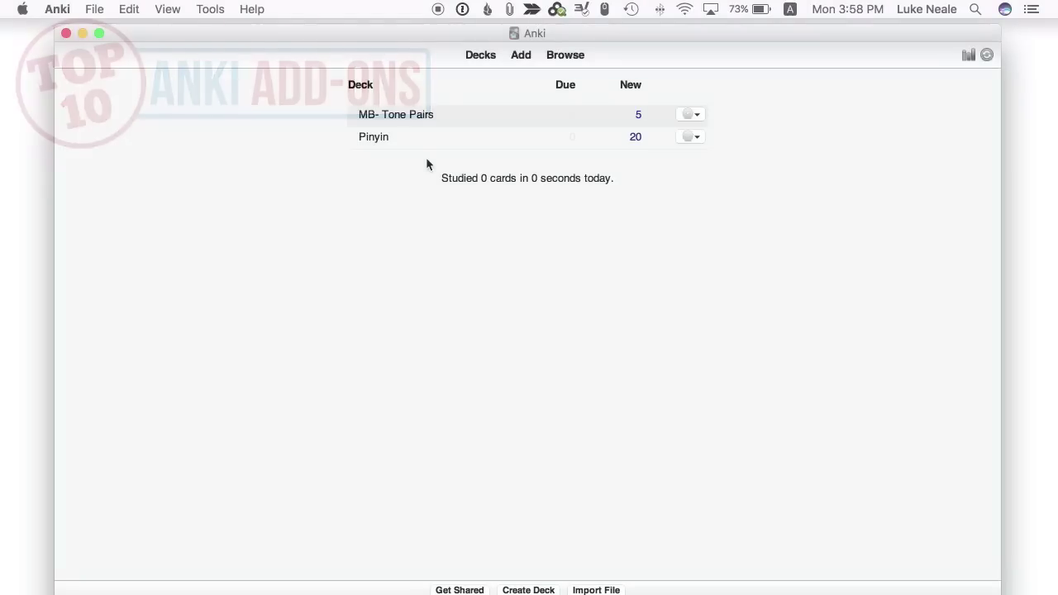
# Open the MB- Tone Pairs deck overview from the deck list.
pyautogui.click(403, 116)
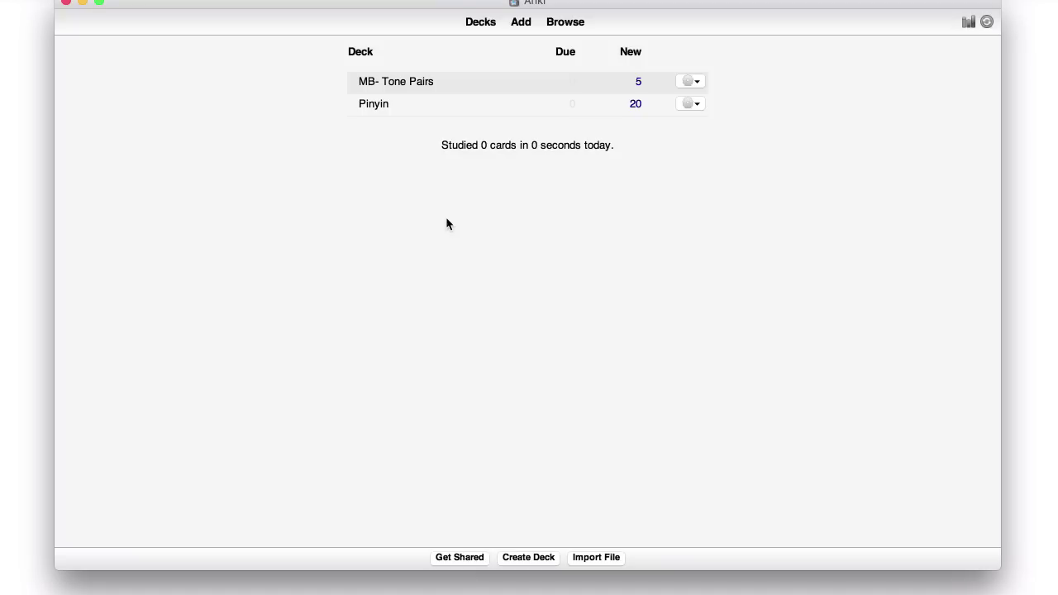
# Copy the elephant photo from the browser into a new note's Front field and check its size.
pyautogui.press('a')
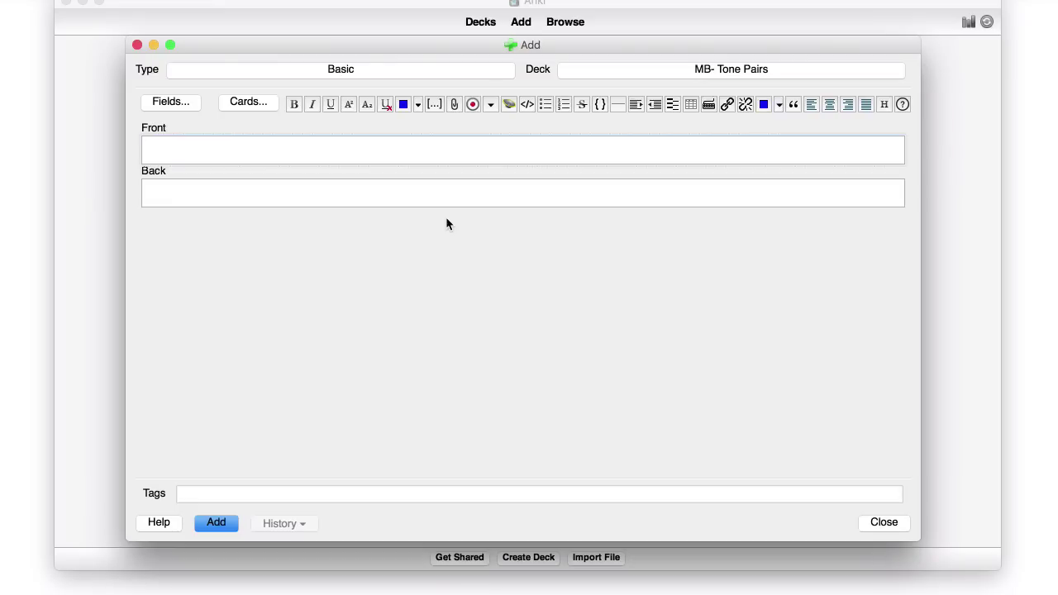
pyautogui.hotkey('ctrl', 'Right')
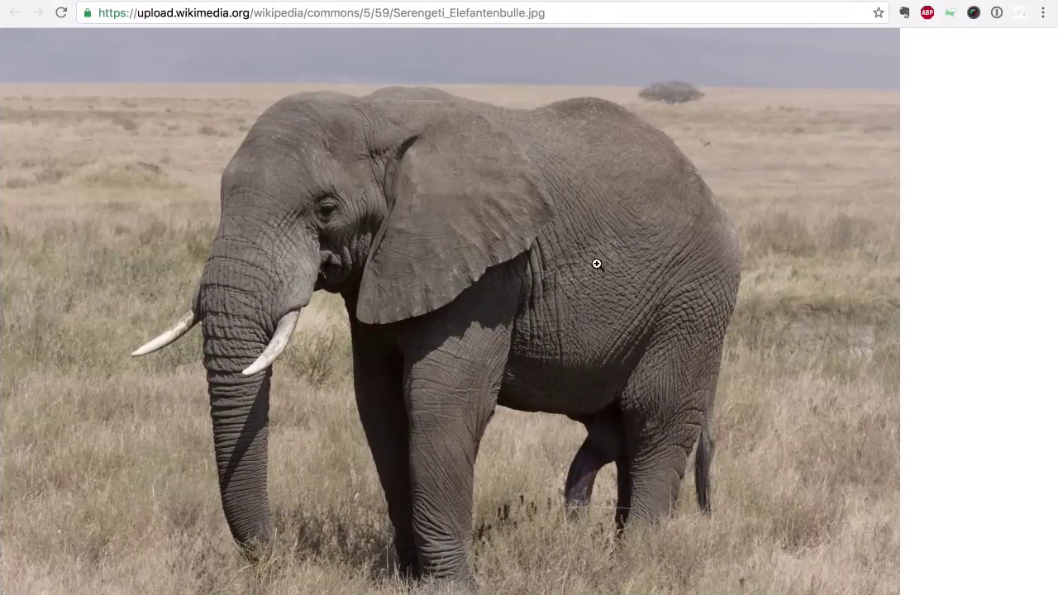
pyautogui.rightClick(598, 263)
pyautogui.click(644, 303)
pyautogui.hotkey('ctrl', 'Left')
pyautogui.press('super+v')
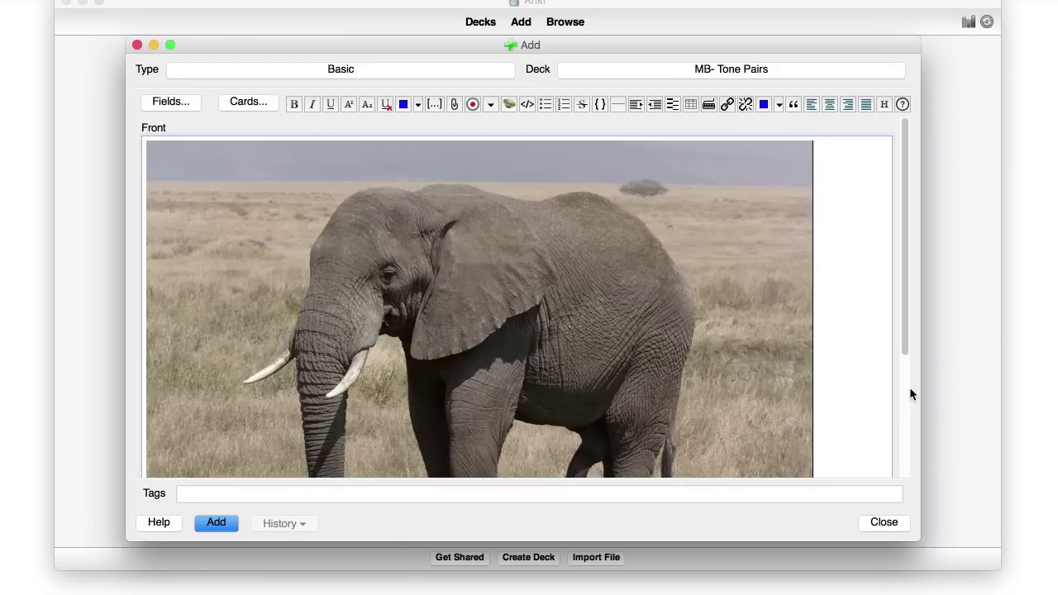
pyautogui.scroll(-5, 814, 284)
pyautogui.scroll(5, 700, 361)
# Discard the elephant note, set Image Resizer to 300 by 300, and test-paste the elephant photo.
pyautogui.press('Escape')
pyautogui.press('Return')
pyautogui.click(202, 0)
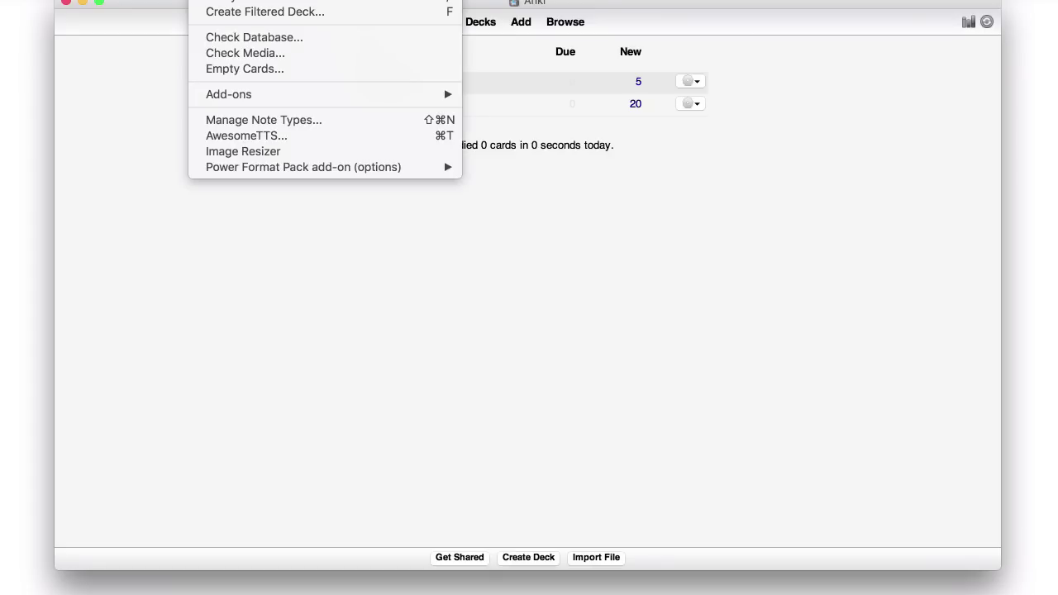
pyautogui.click(303, 156)
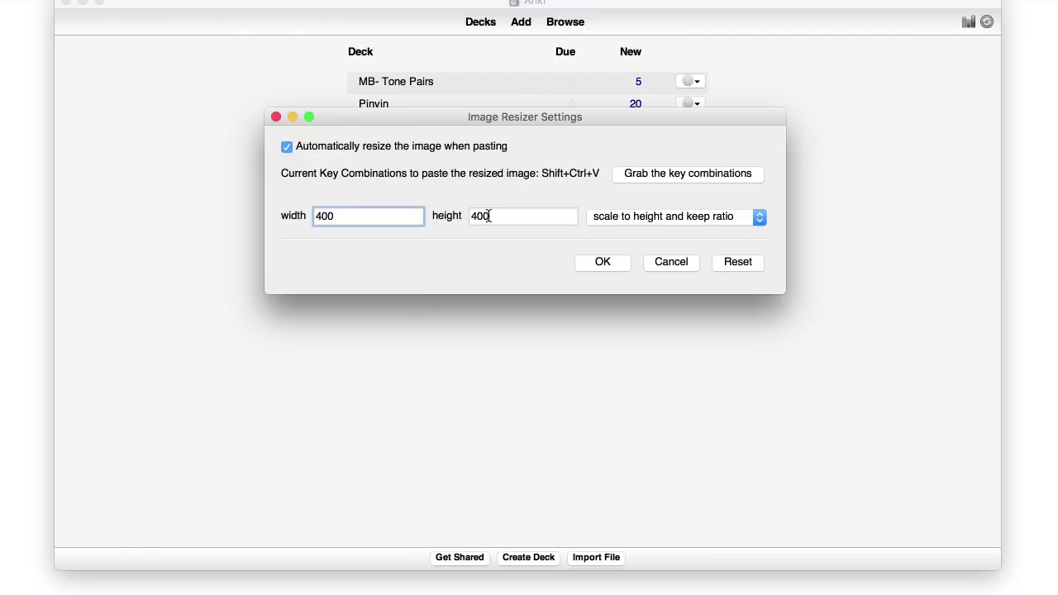
pyautogui.doubleClick(489, 216)
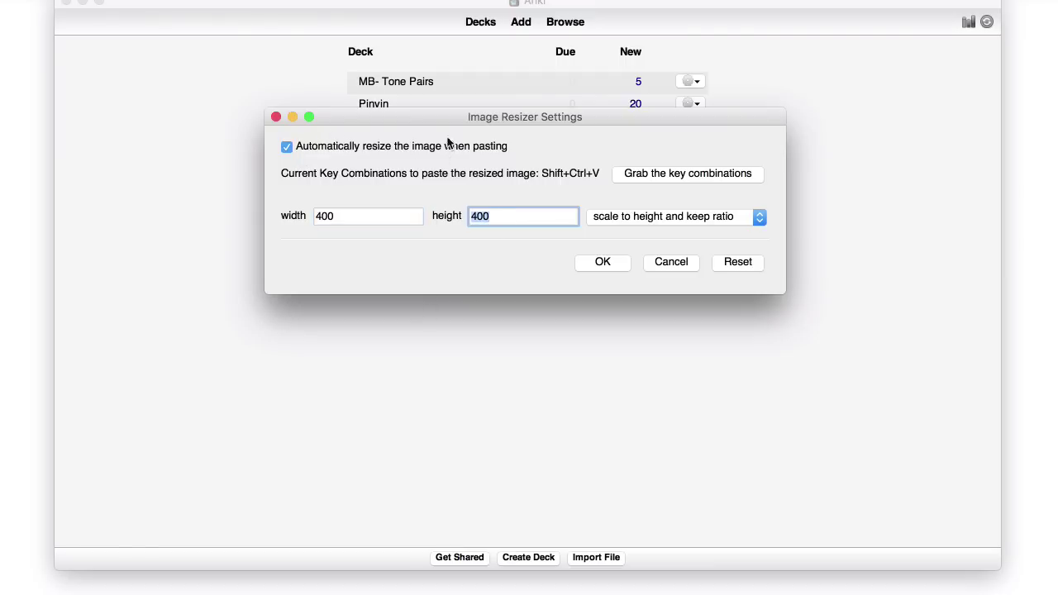
pyautogui.doubleClick(367, 217)
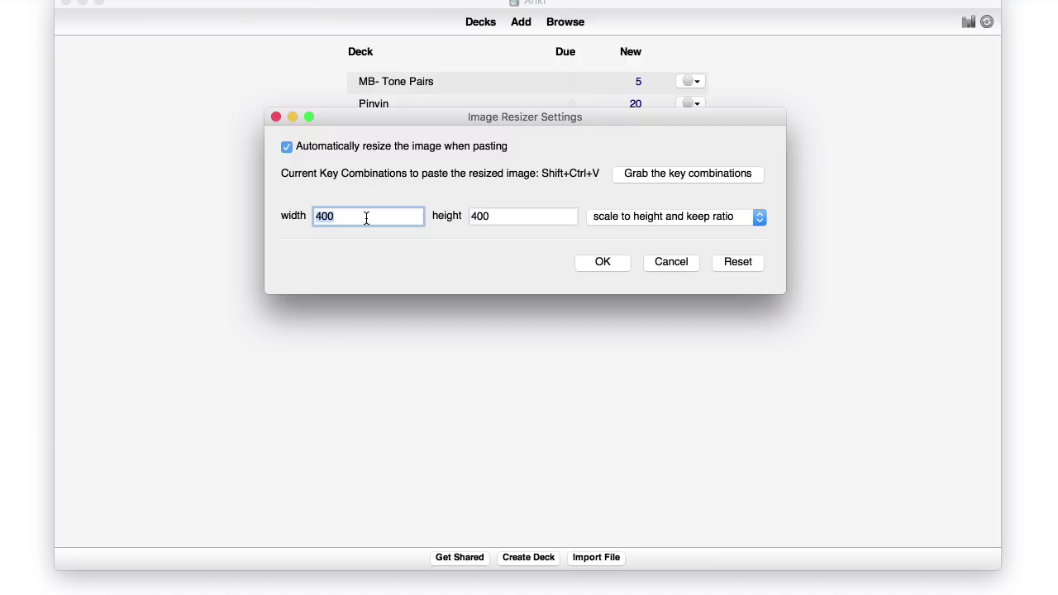
pyautogui.write('300')
pyautogui.doubleClick(515, 220)
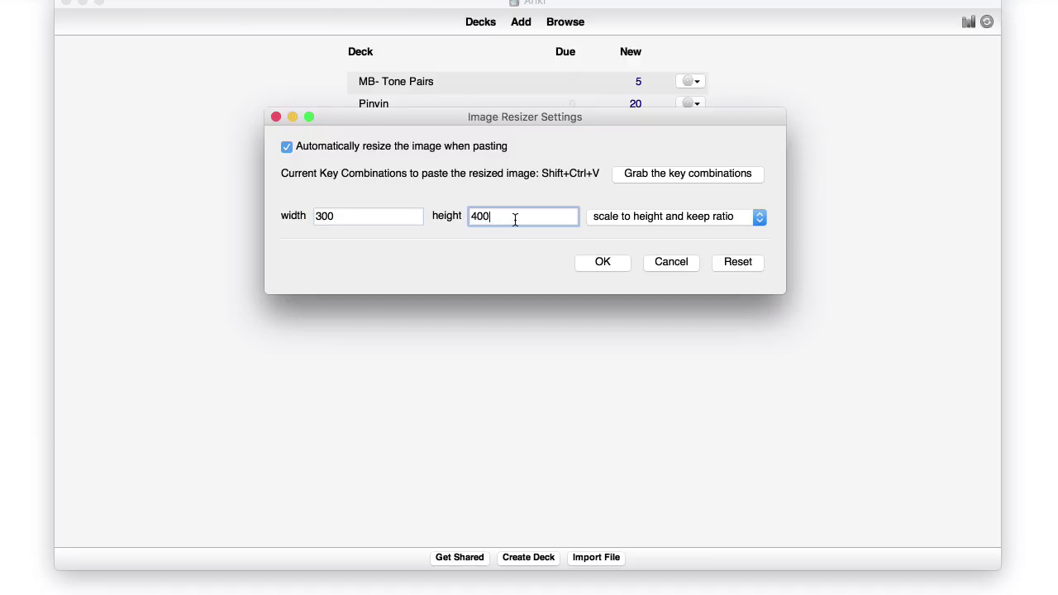
pyautogui.write('360')
pyautogui.press('BackSpace')
pyautogui.press('BackSpace')
pyautogui.write('00')
pyautogui.click(615, 264)
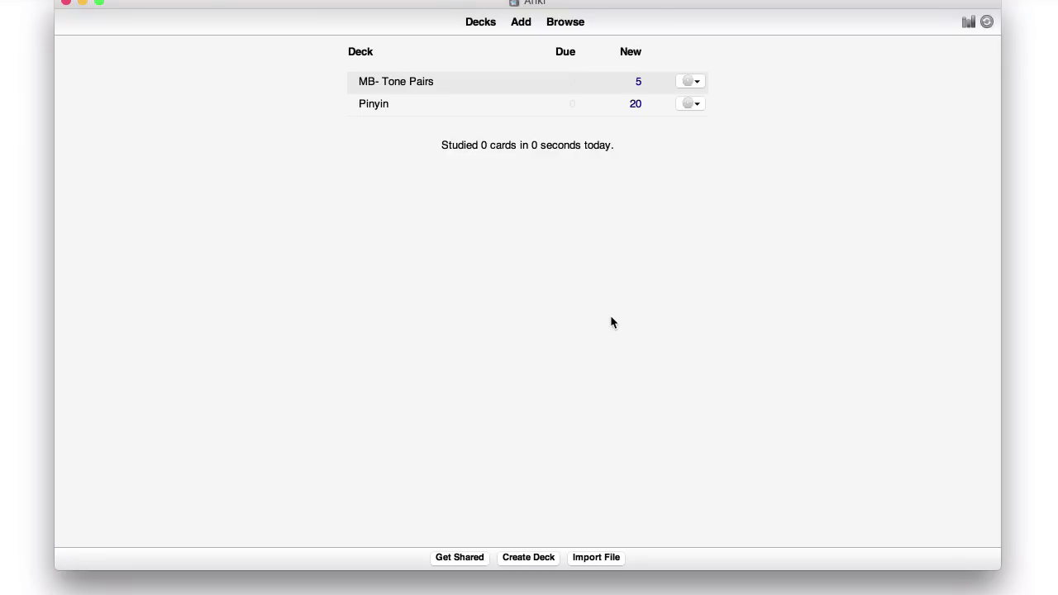
pyautogui.press('a')
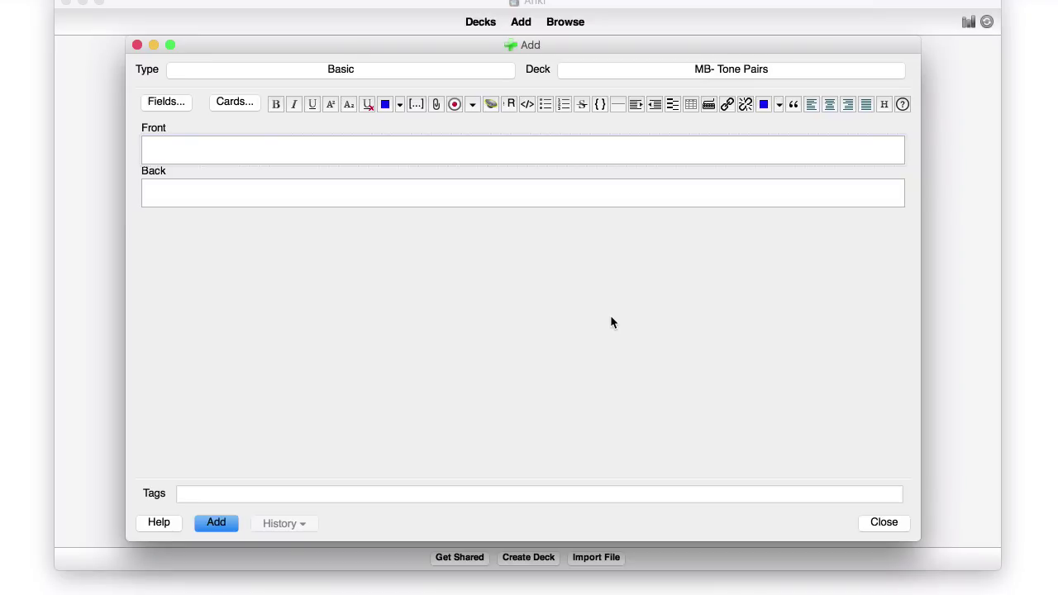
pyautogui.press('super+v')
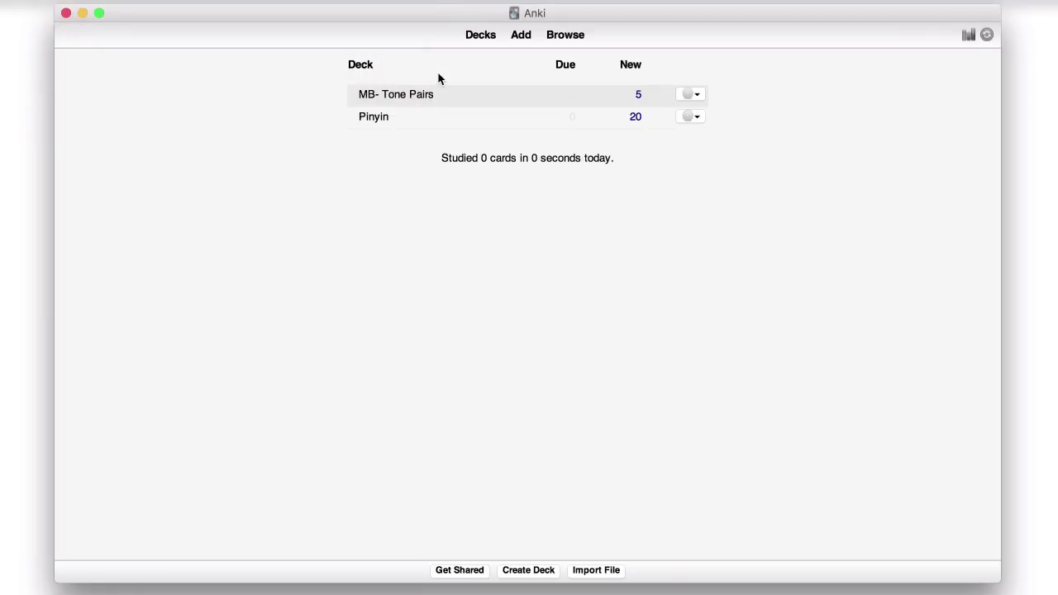
# Load Chinese labeled body.jpg into Image Occlusion, enlarge the editor, and fit the image to the canvas.
pyautogui.press('a')
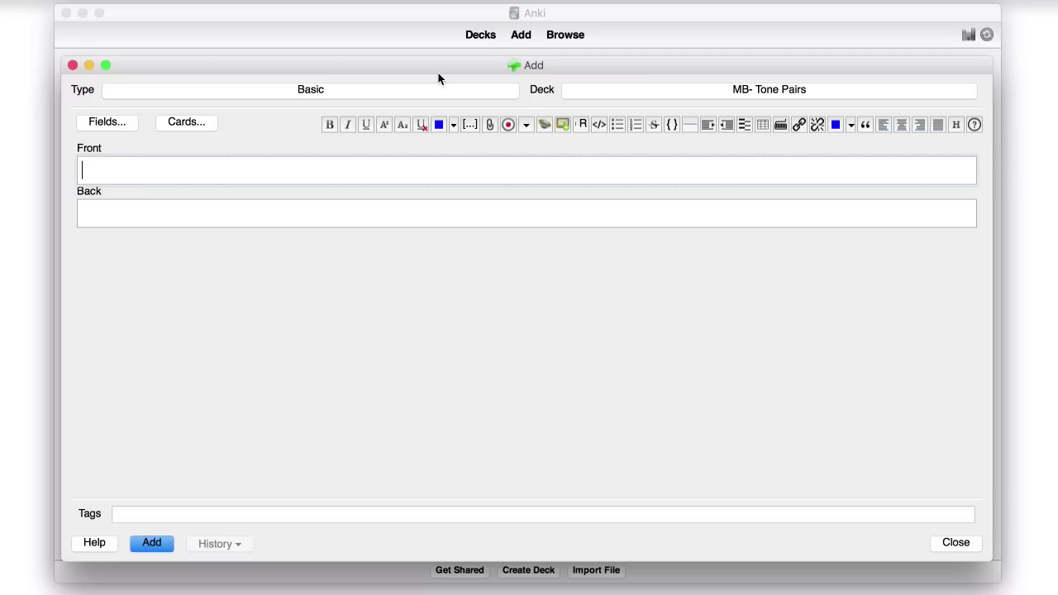
pyautogui.click(563, 128)
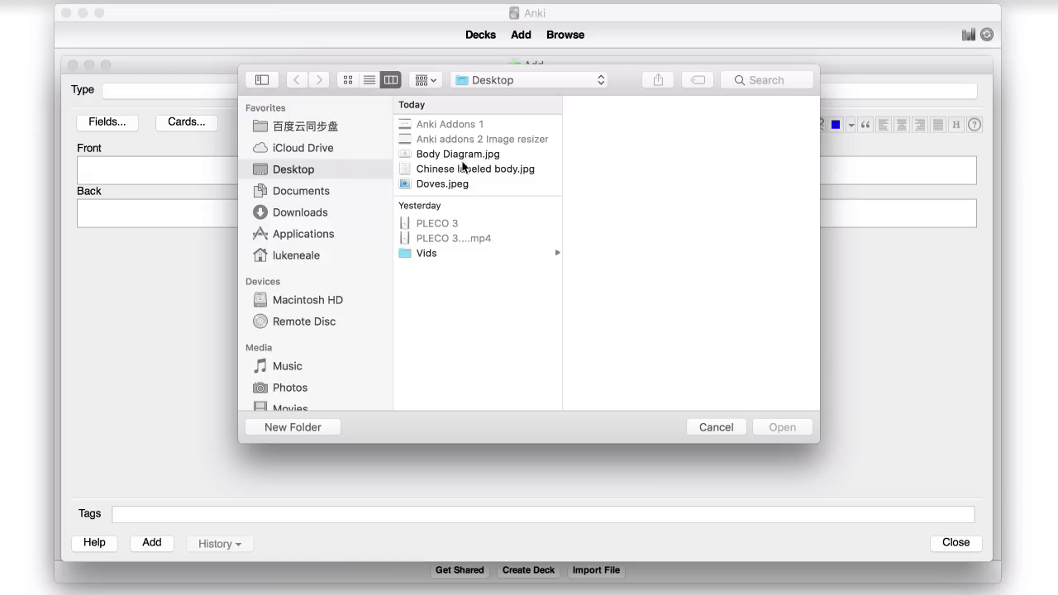
pyautogui.click(467, 169)
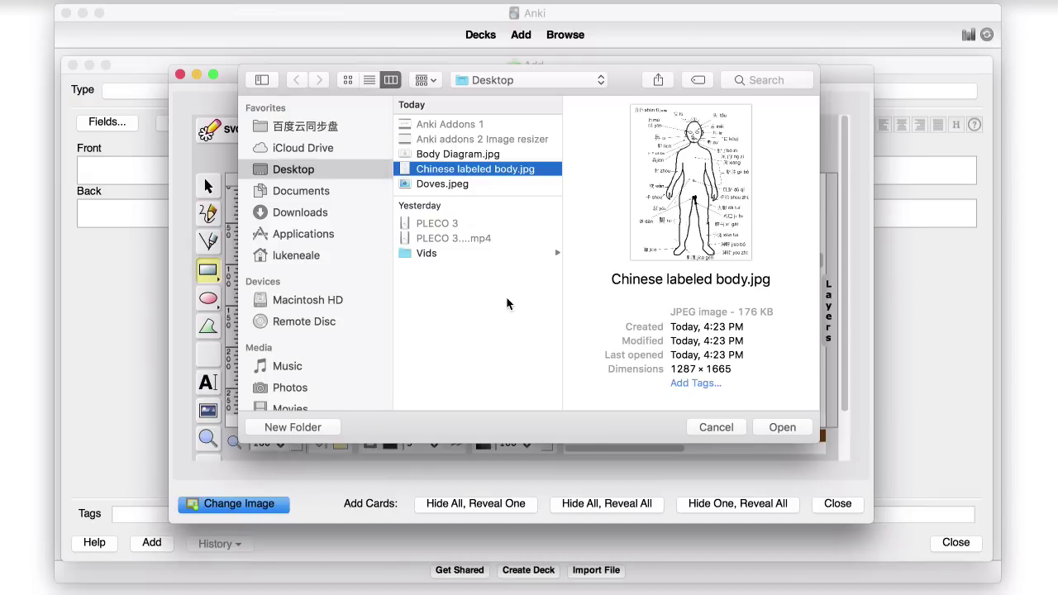
pyautogui.press('Return')
pyautogui.moveTo(588, 77); pyautogui.dragTo(466, 10)
pyautogui.moveTo(750, 474); pyautogui.dragTo(1019, 585)
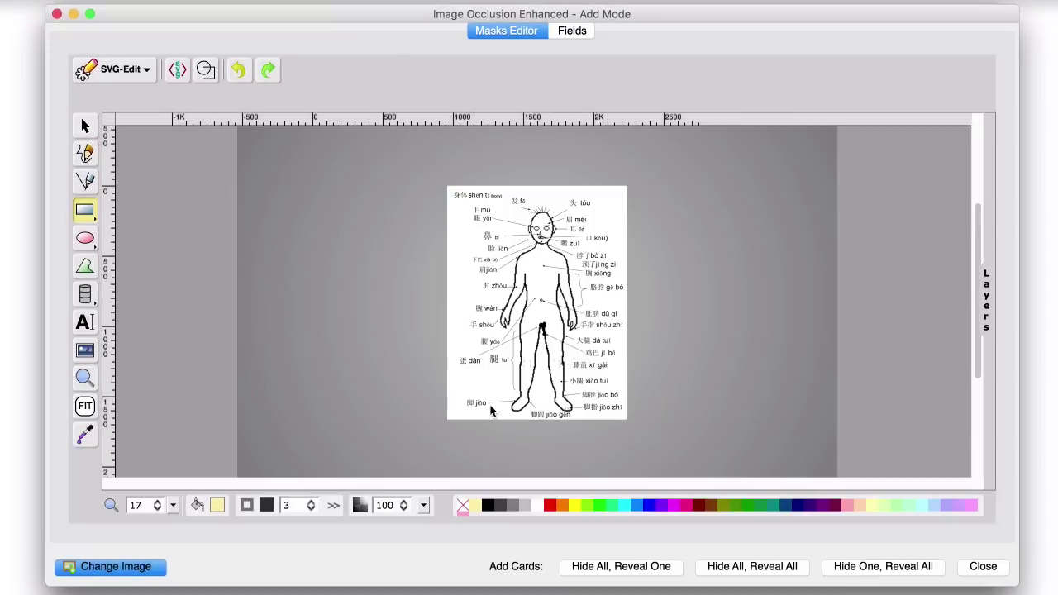
pyautogui.click(86, 407)
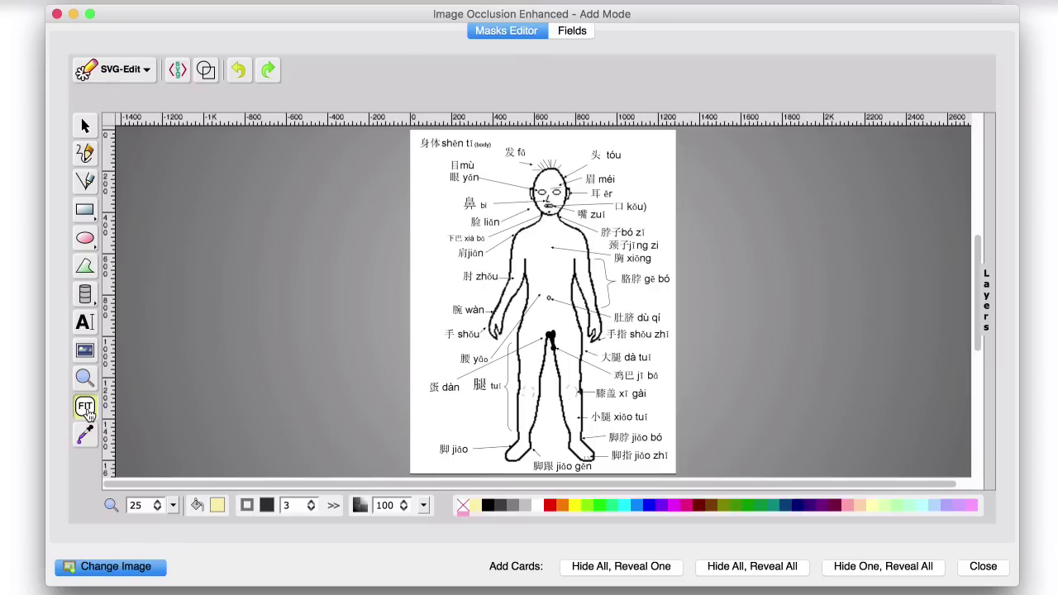
# Draw rectangle masks over the head labels 眼 yǎn, 头 tóu, 眉 méi, 脸 liǎn, 鼻 bí and one more.
pyautogui.click(86, 216)
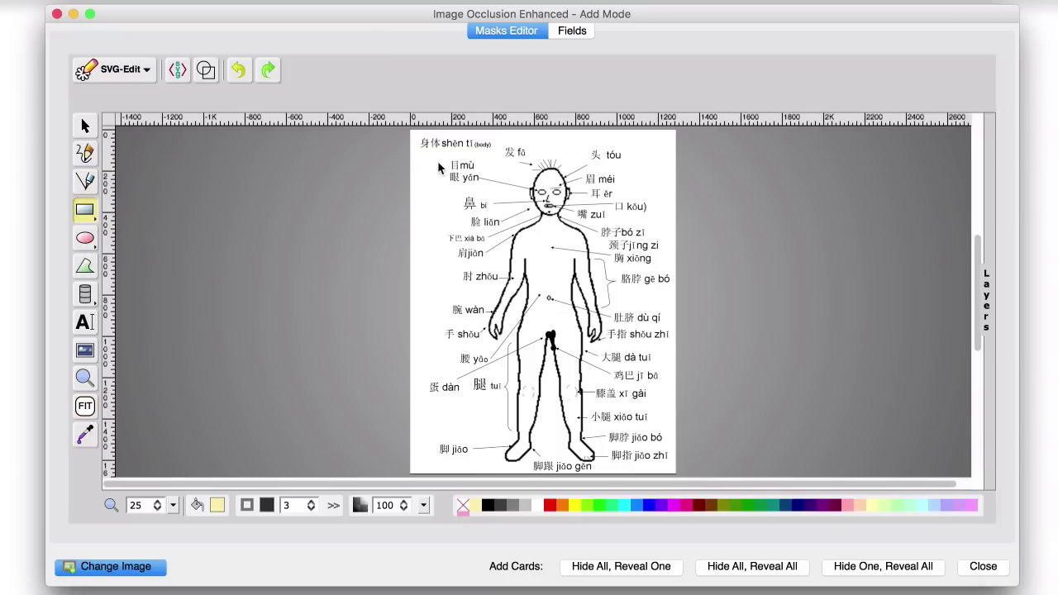
pyautogui.moveTo(438, 163); pyautogui.dragTo(501, 177)
pyautogui.click(482, 167)
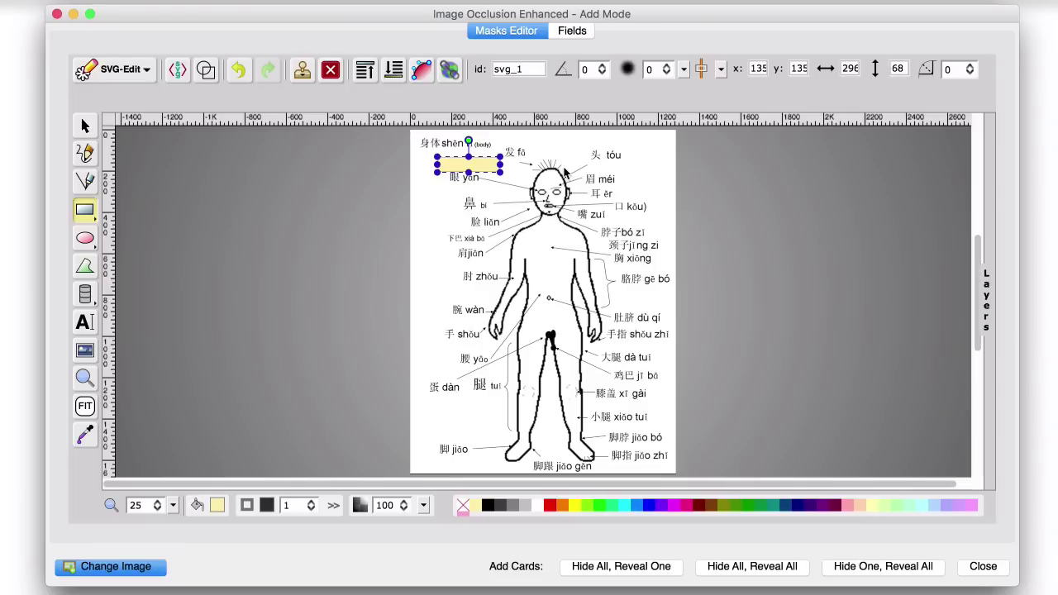
pyautogui.moveTo(581, 144); pyautogui.dragTo(644, 166)
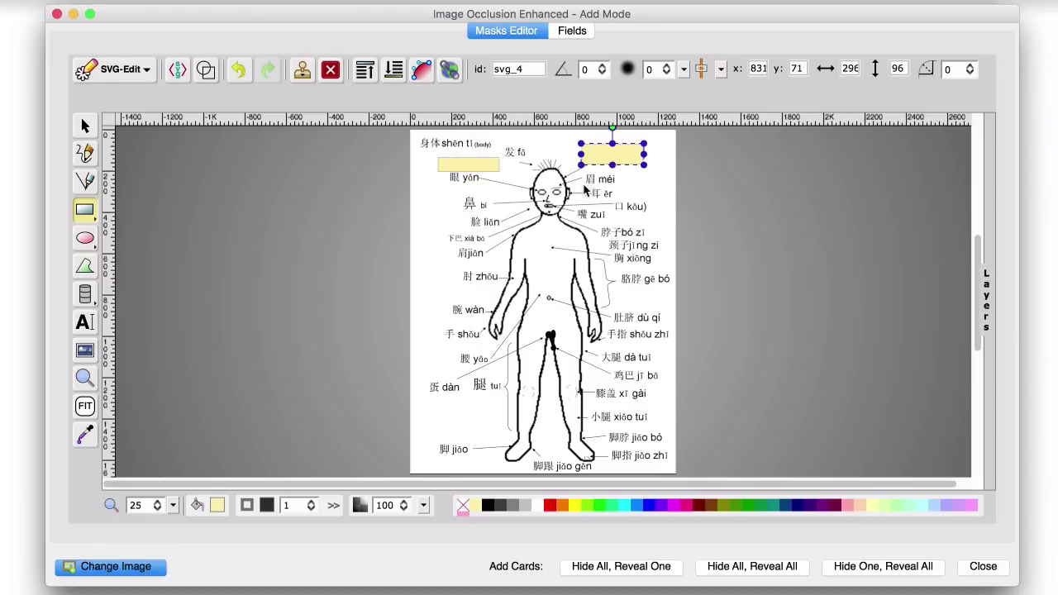
pyautogui.moveTo(576, 173); pyautogui.dragTo(662, 213)
pyautogui.moveTo(593, 221); pyautogui.dragTo(657, 238)
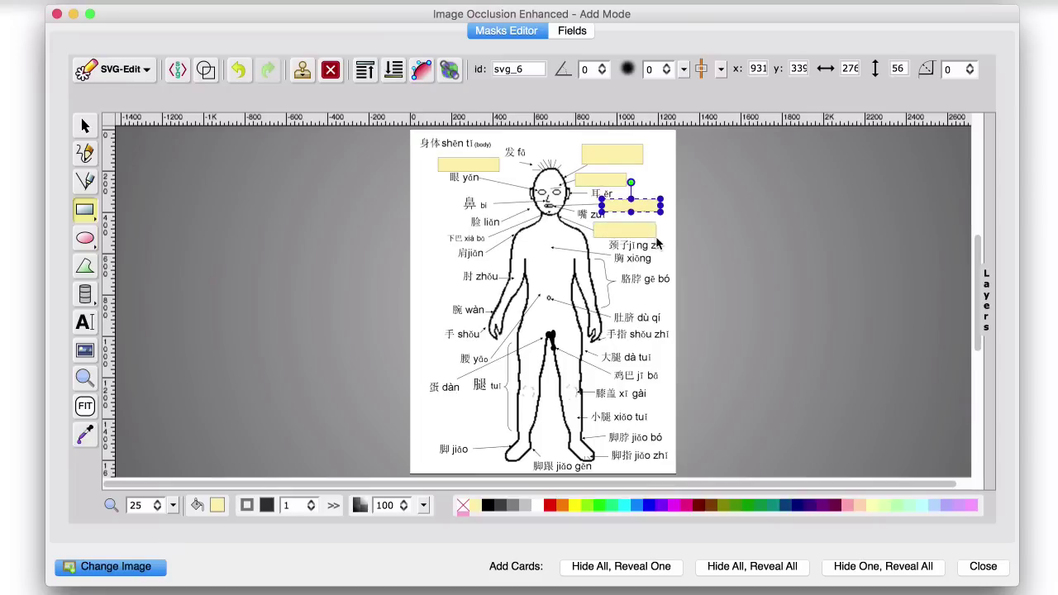
pyautogui.moveTo(456, 211); pyautogui.dragTo(516, 233)
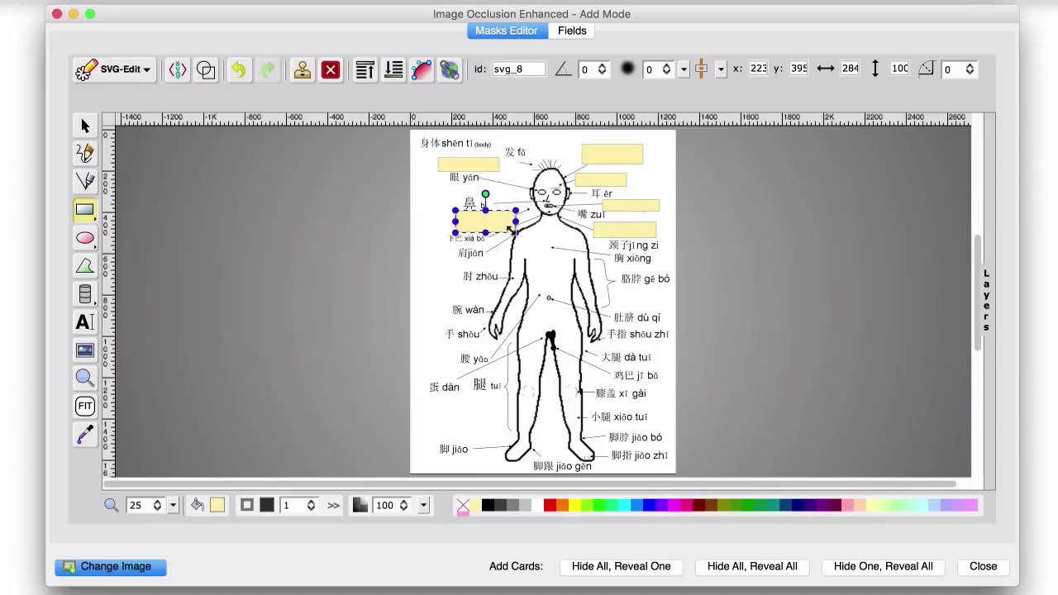
pyautogui.moveTo(446, 187); pyautogui.dragTo(486, 204)
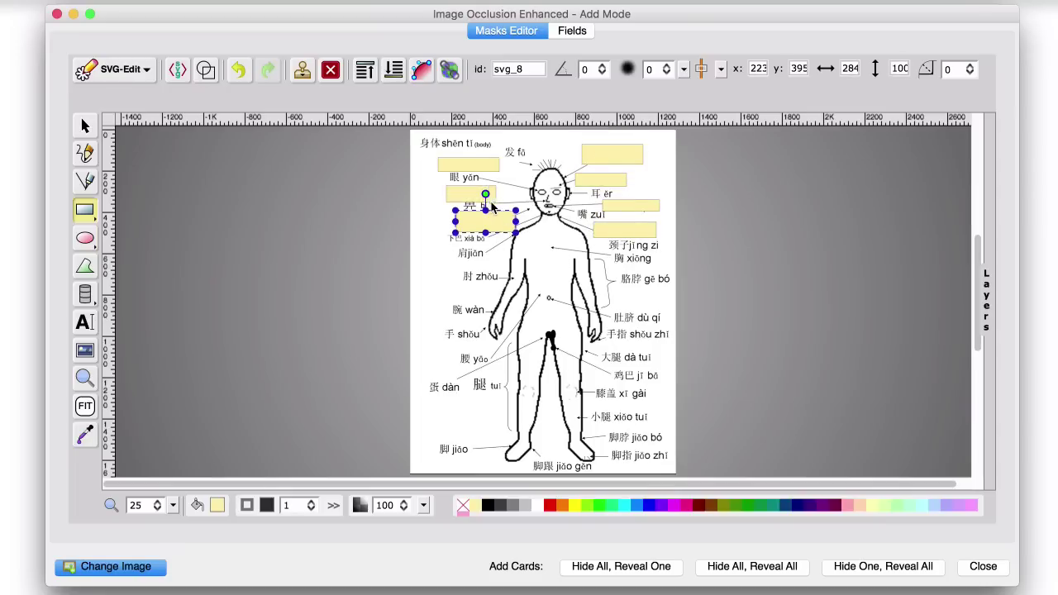
pyautogui.click(478, 202)
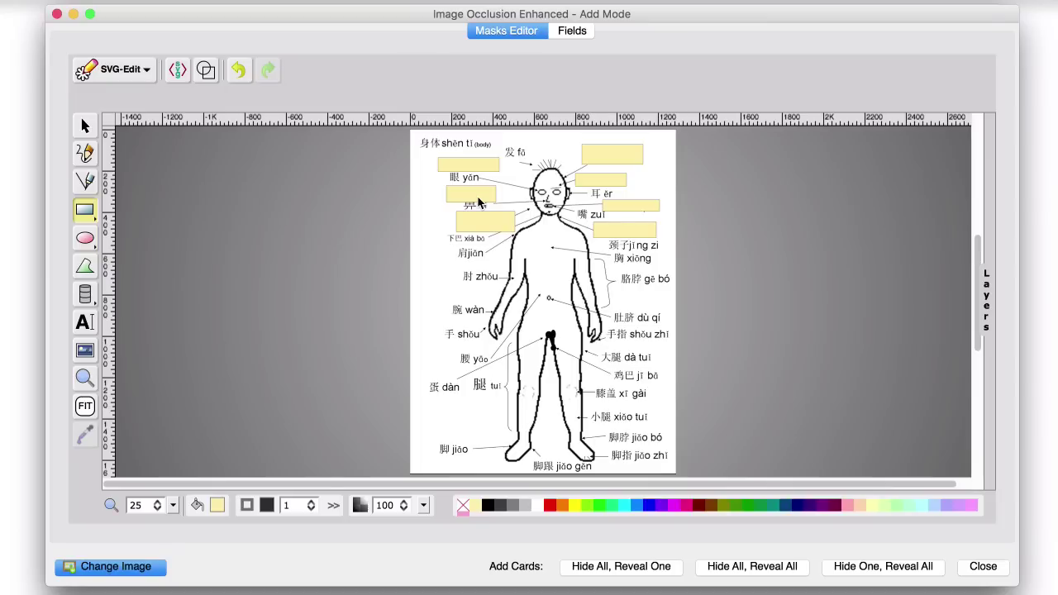
# Delete the uneven masks: four on the right side and two on the lower left.
pyautogui.press('v')
pyautogui.moveTo(662, 284); pyautogui.dragTo(560, 147)
pyautogui.press('Delete')
pyautogui.moveTo(537, 248); pyautogui.dragTo(447, 183)
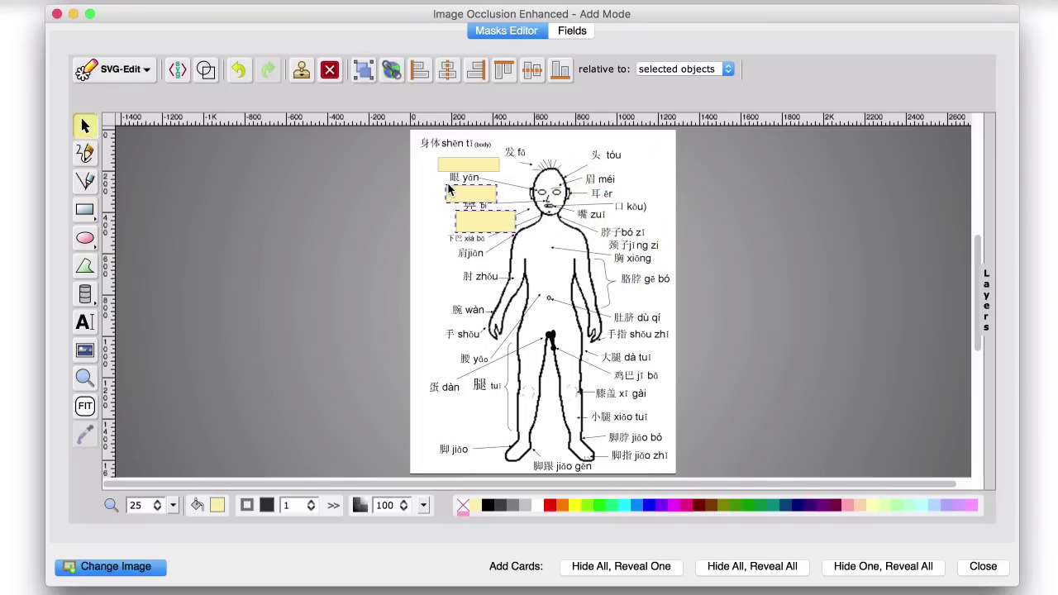
pyautogui.press('Delete')
# Alt-drag copies of the remaining mask beside 头 tóu and near 嘴 zuǐ.
pyautogui.click(480, 167)
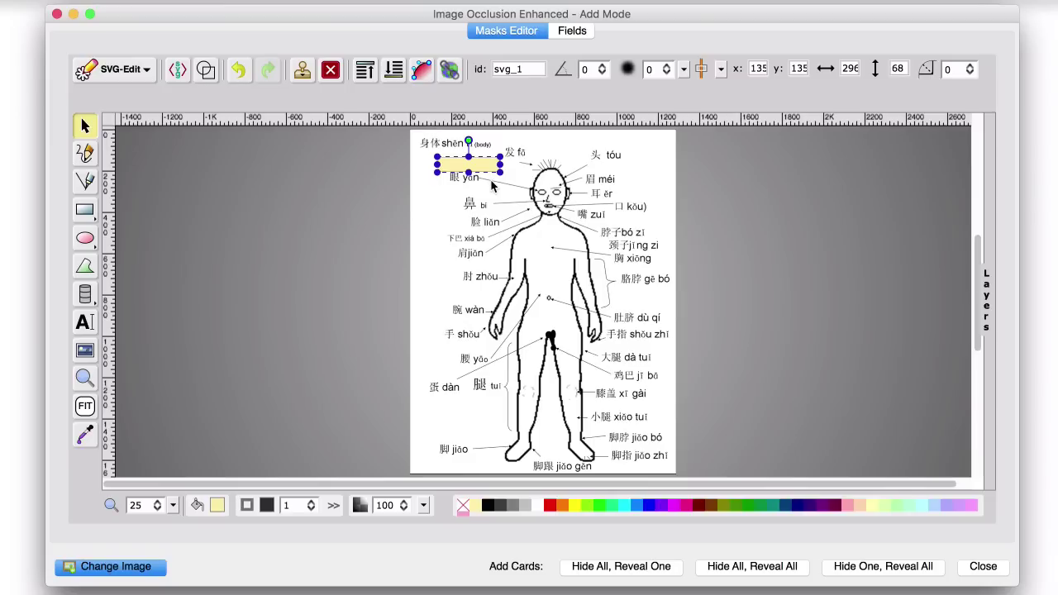
pyautogui.moveTo(486, 169); pyautogui.dragTo(498, 202)
pyautogui.moveTo(499, 203); pyautogui.dragTo(593, 216)
# Deselect the masks and generate Hide All, Reveal One occlusion cards for the head labels.
pyautogui.click(680, 293)
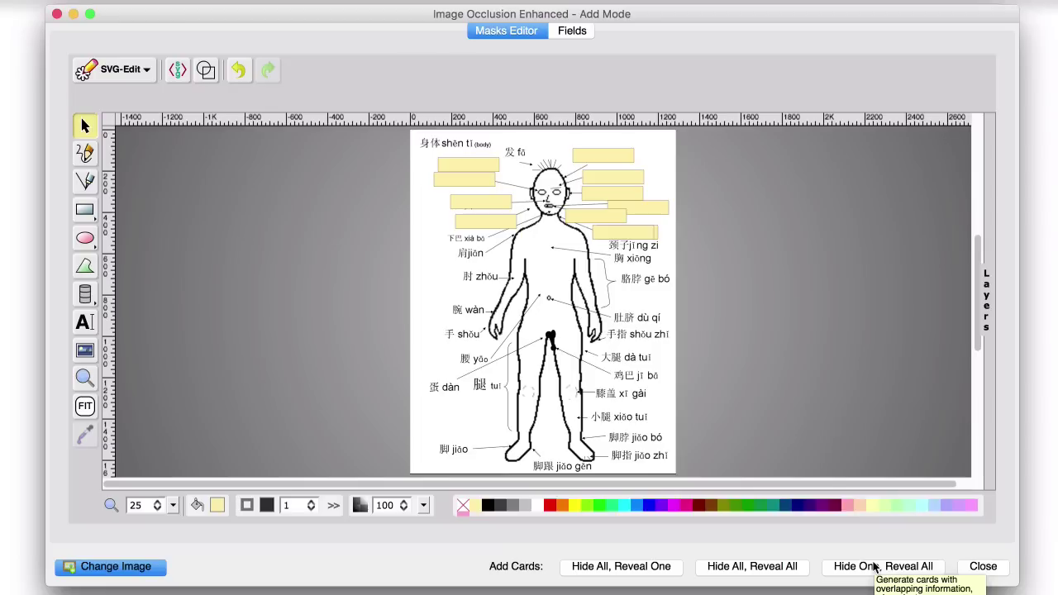
pyautogui.click(625, 570)
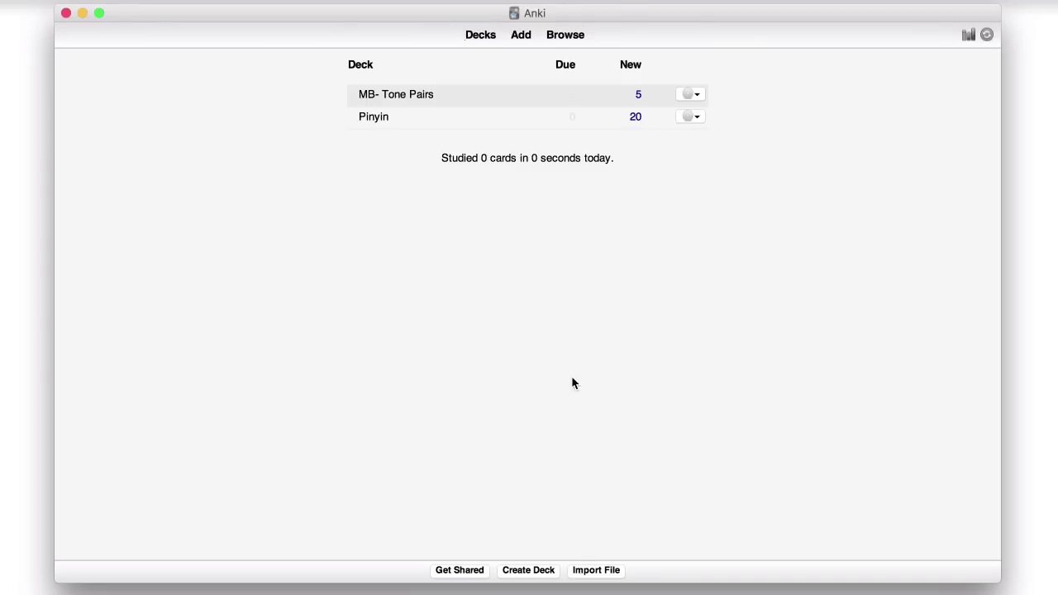
# Filter the browser to cards added today and preview the first occlusion card, revealing 目mù.
pyautogui.press('b')
pyautogui.click(125, 84)
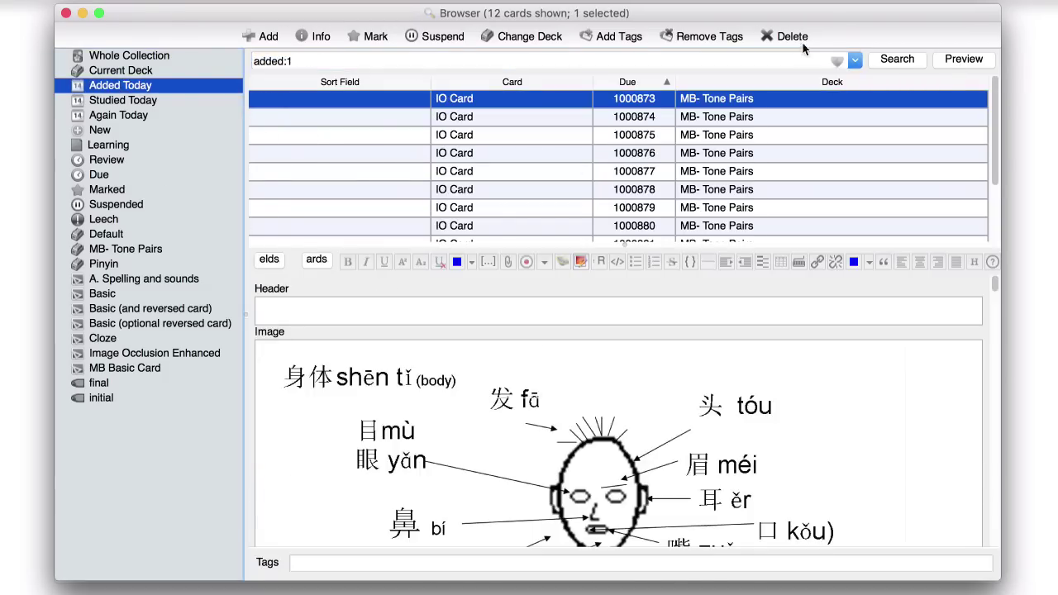
pyautogui.click(959, 63)
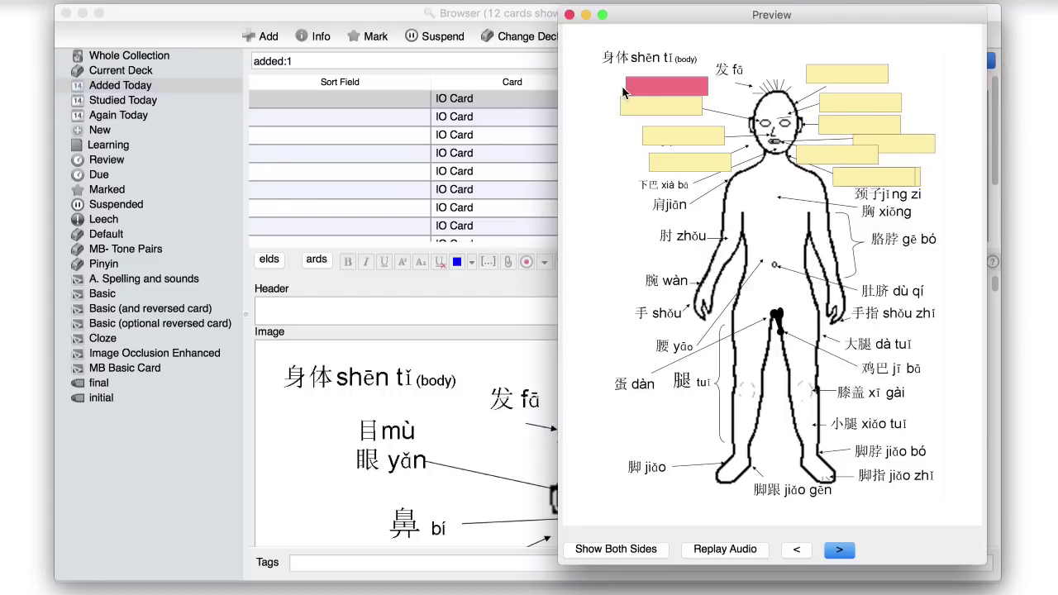
pyautogui.click(851, 559)
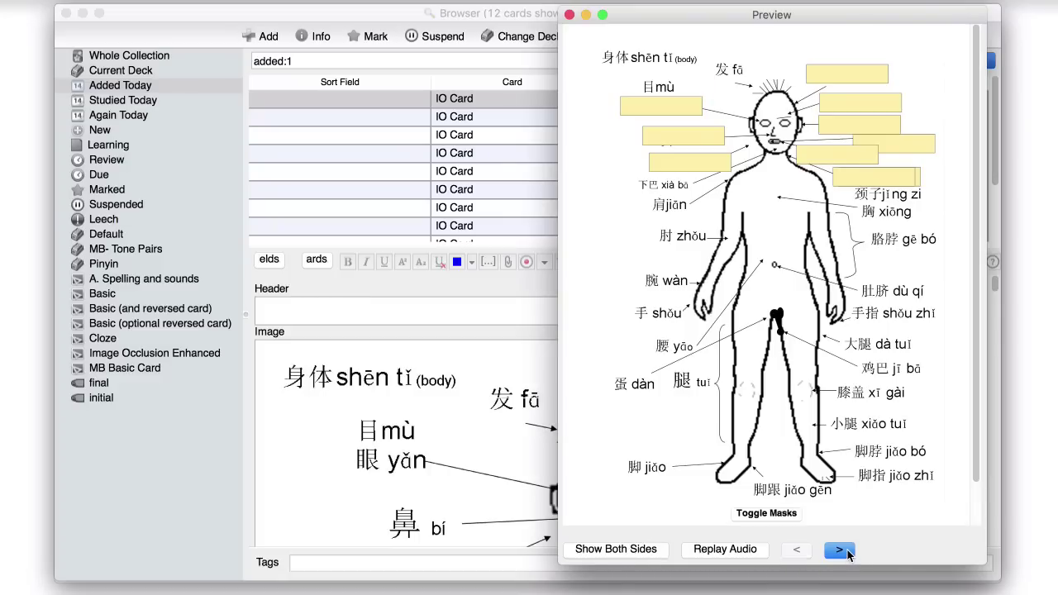
pyautogui.click(570, 15)
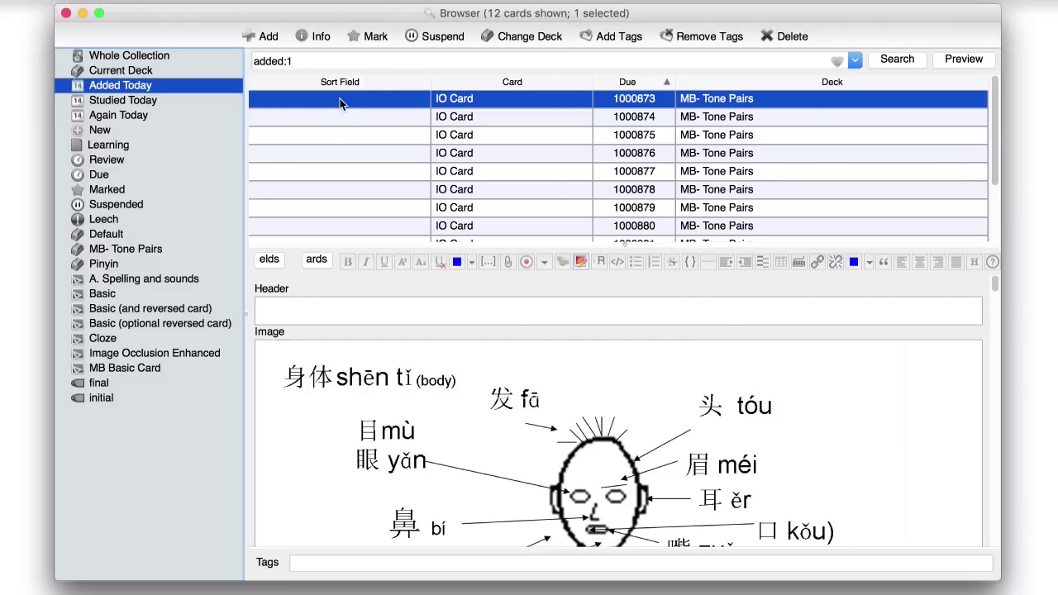
# Move all twelve new occlusion cards into a newly created deck named 身体.
pyautogui.scroll(-2, 340, 98)
pyautogui.keyDown('shift'); pyautogui.click(339, 98); pyautogui.keyUp('shift')
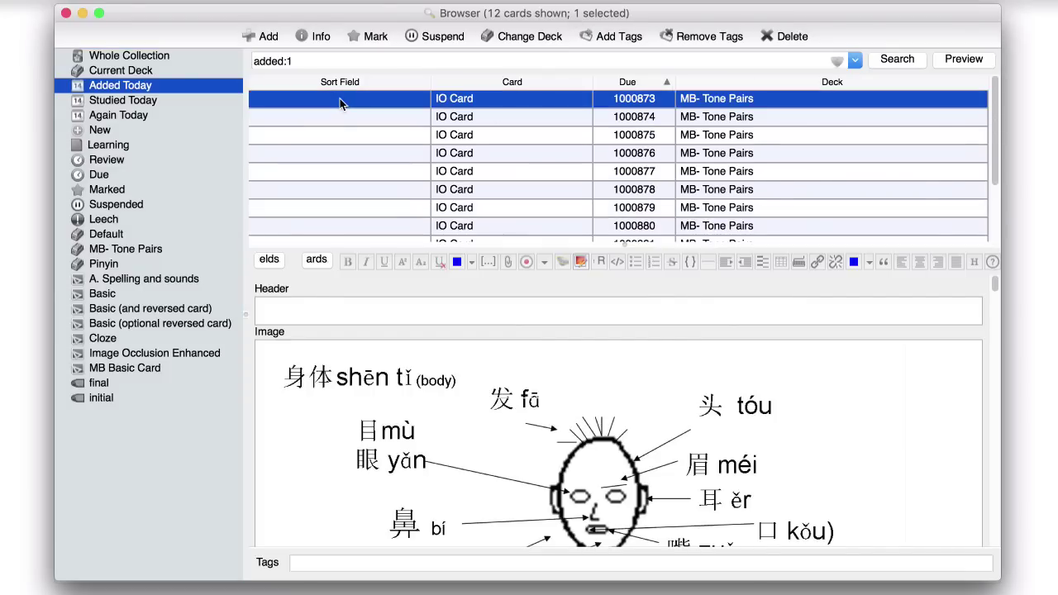
pyautogui.moveTo(340, 195); pyautogui.dragTo(350, 307)
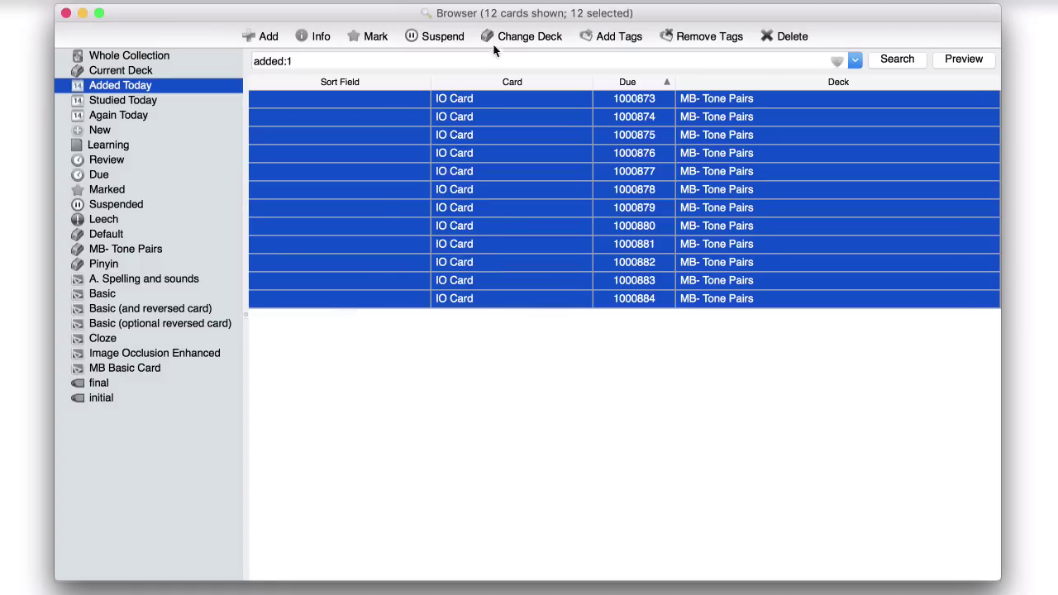
pyautogui.click(524, 40)
pyautogui.click(455, 244)
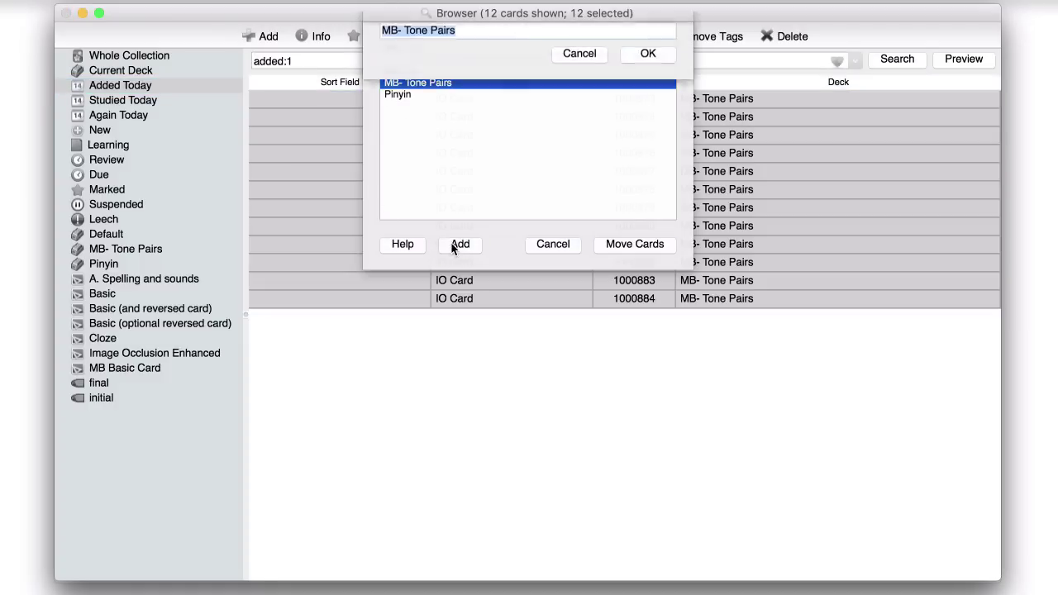
pyautogui.write('shenti')
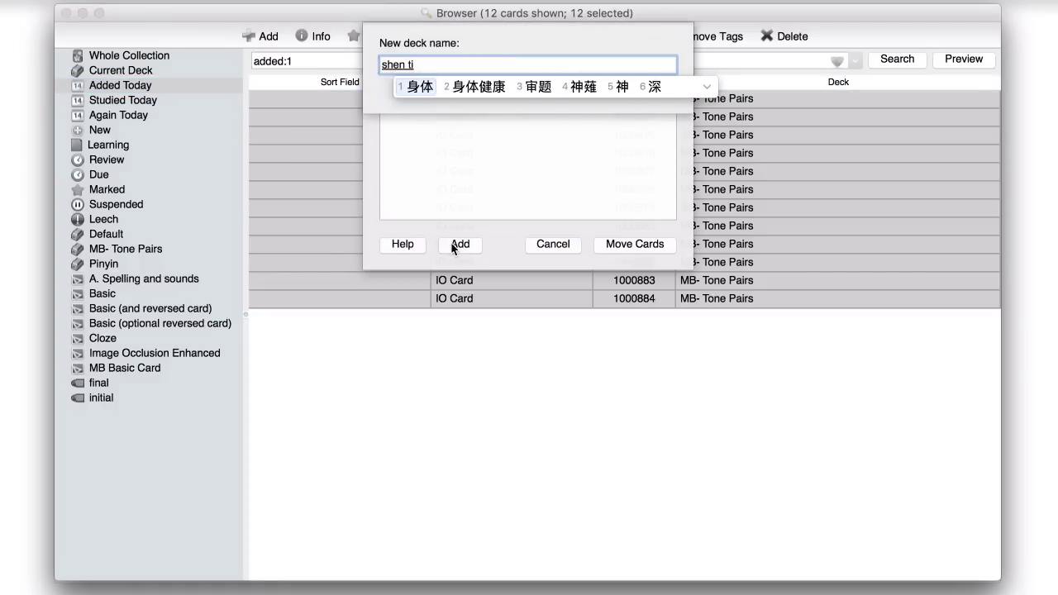
pyautogui.press('space')
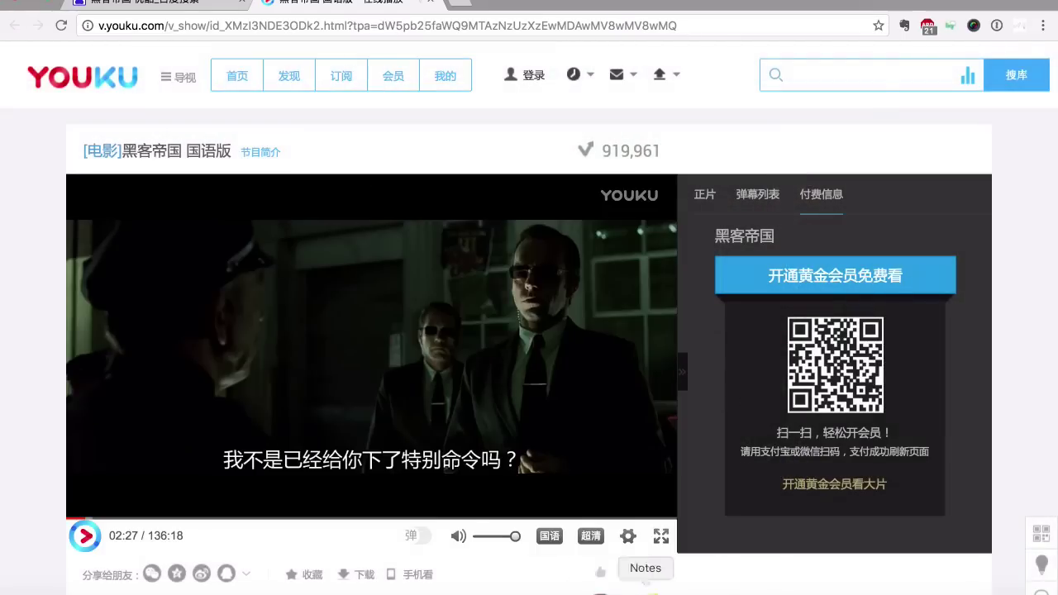
# Start a new note in a newly created 'Movie Screenshots' deck and open the image picker.
pyautogui.click(319, 589)
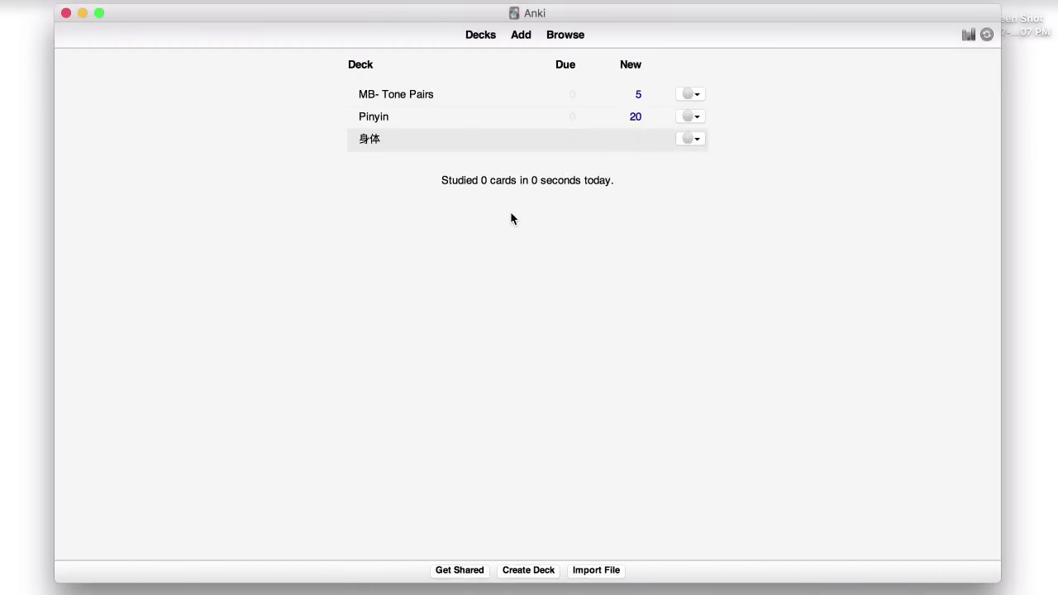
pyautogui.press('a')
pyautogui.click(774, 92)
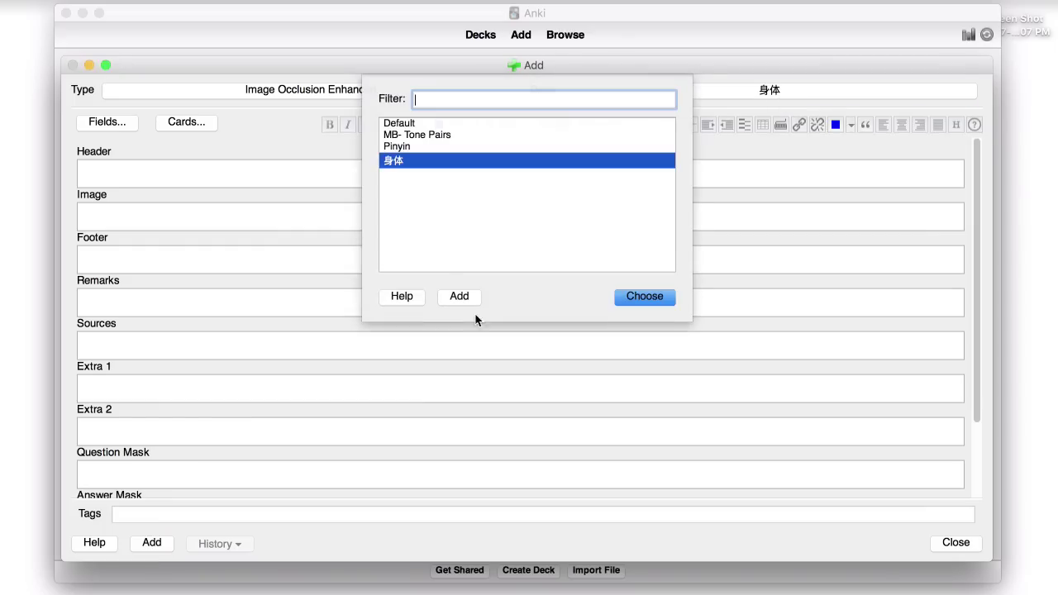
pyautogui.click(459, 297)
pyautogui.write('Mo')
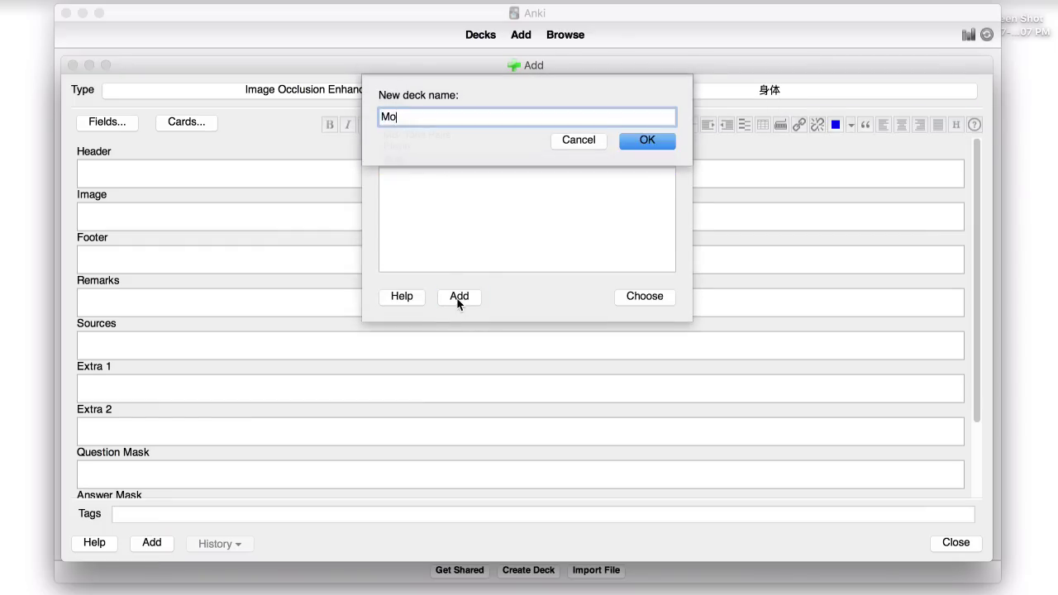
pyautogui.write('vie Screenshots')
pyautogui.press('Return')
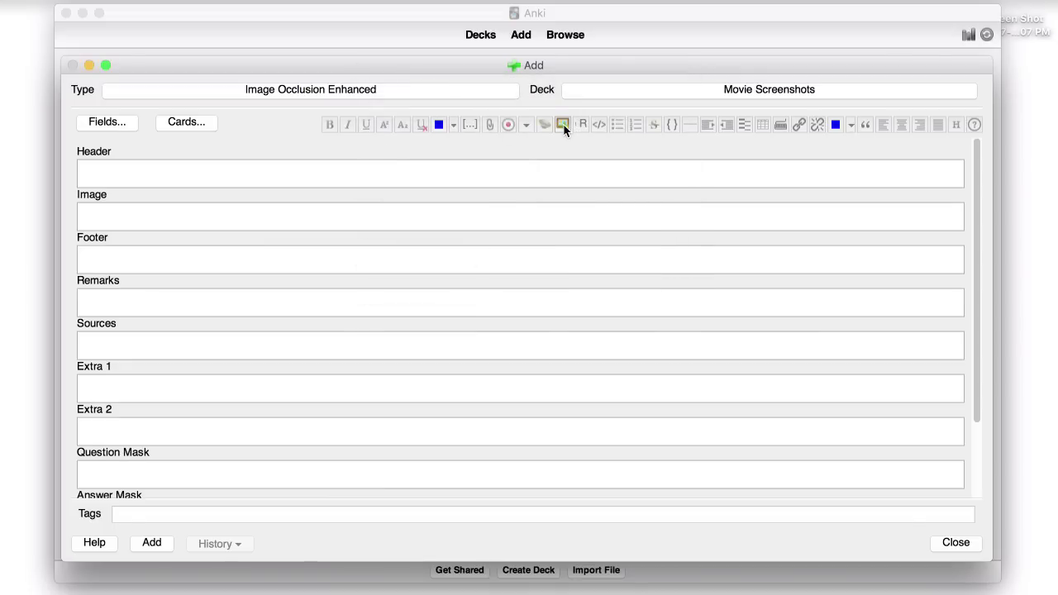
pyautogui.click(566, 124)
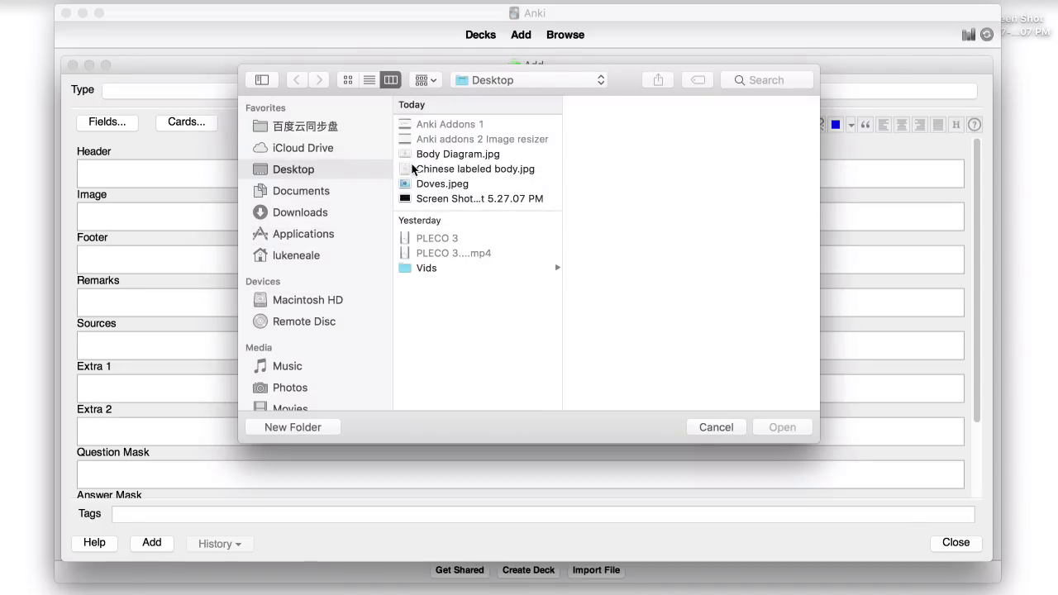
# Load today's movie screenshot into an enlarged occlusion editor, fit it, and pick the Rectangle tool.
pyautogui.click(480, 200)
pyautogui.doubleClick(481, 199)
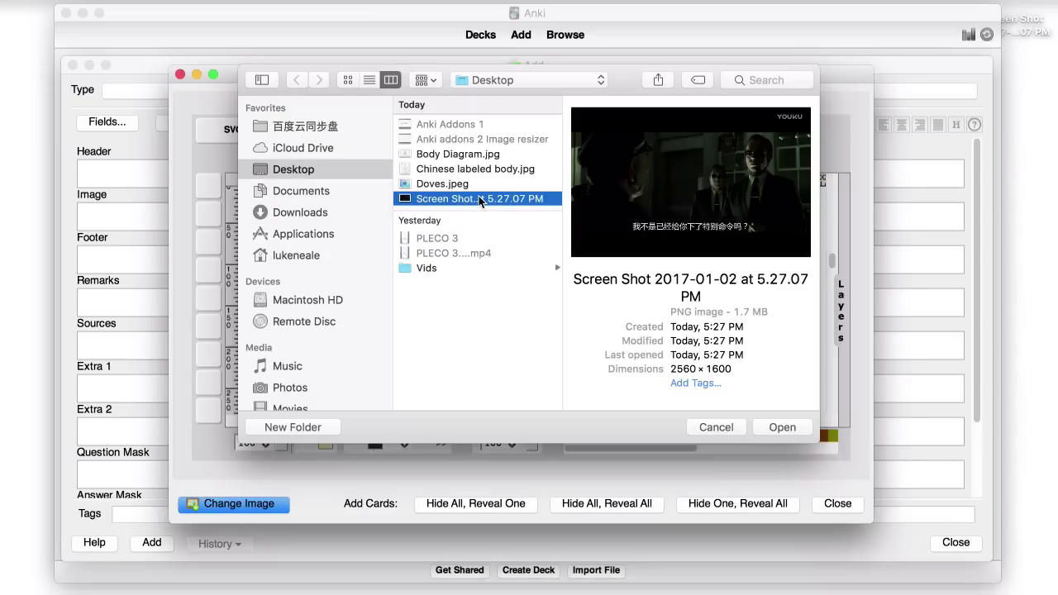
pyautogui.moveTo(175, 67); pyautogui.dragTo(53, 4)
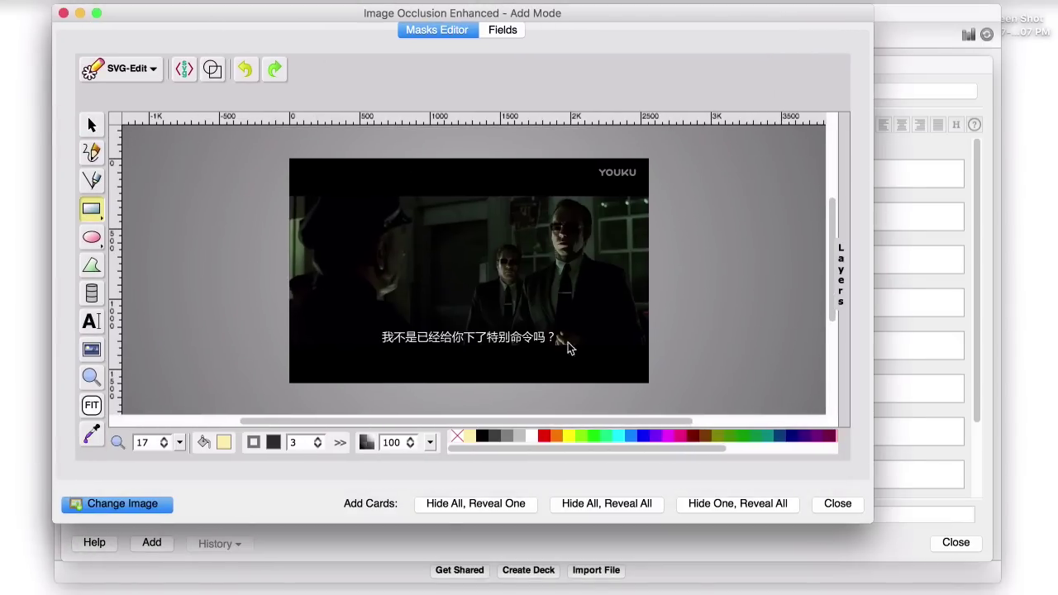
pyautogui.moveTo(873, 522); pyautogui.dragTo(1010, 589)
pyautogui.click(93, 407)
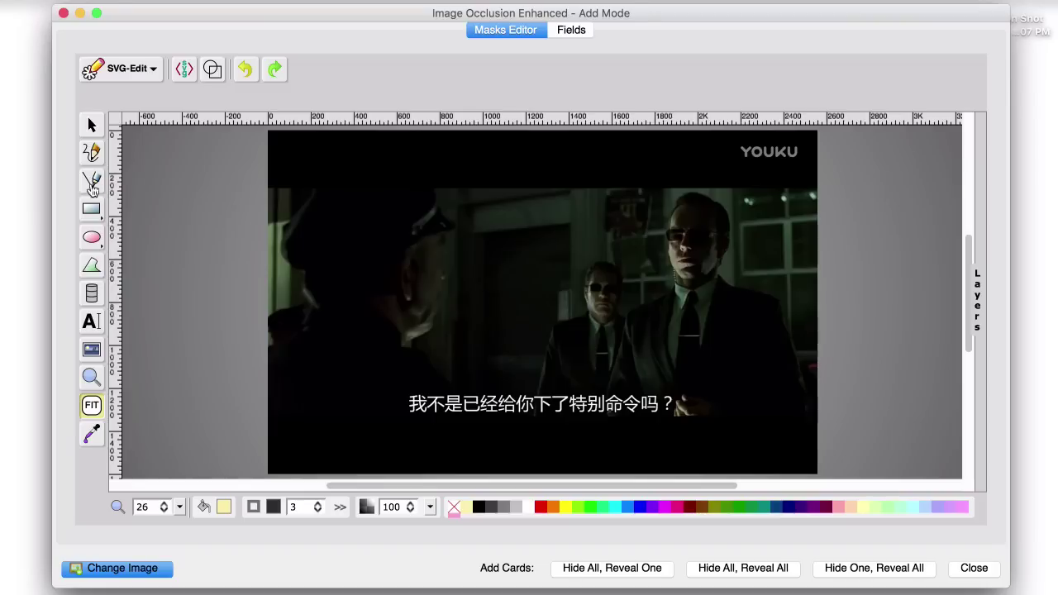
pyautogui.click(97, 215)
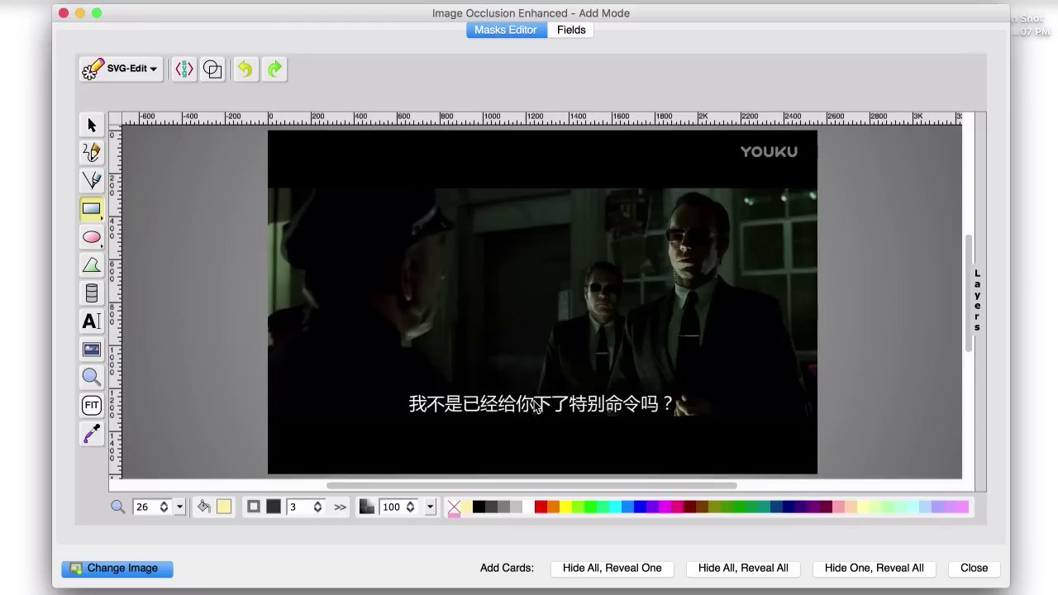
# Mask the subtitle characters 下, 不 and 是 using one rectangle and two duplicated copies.
pyautogui.moveTo(533, 396); pyautogui.dragTo(550, 420)
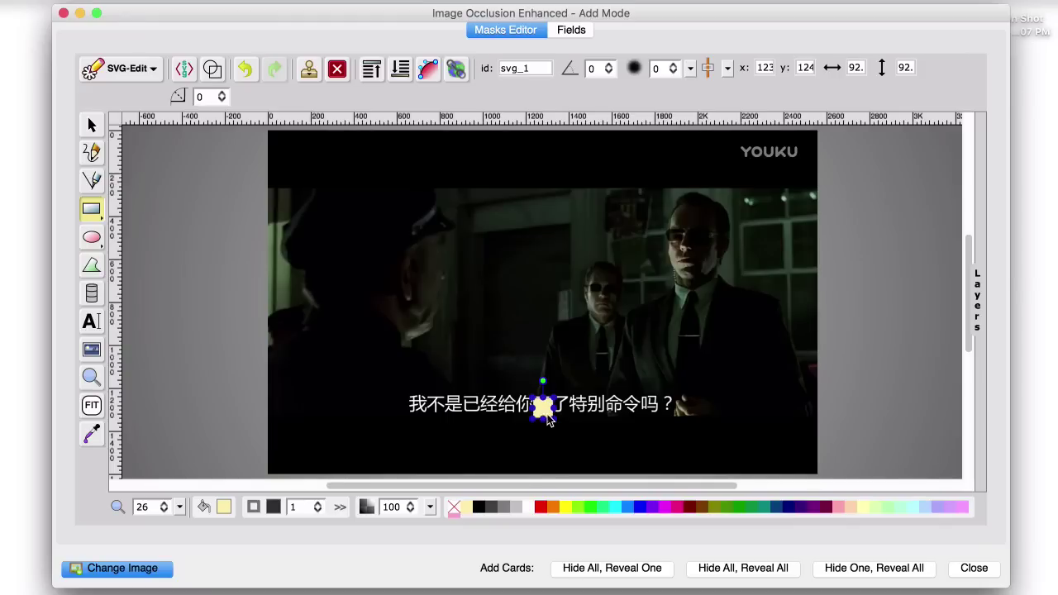
pyautogui.press('v')
pyautogui.click(619, 427)
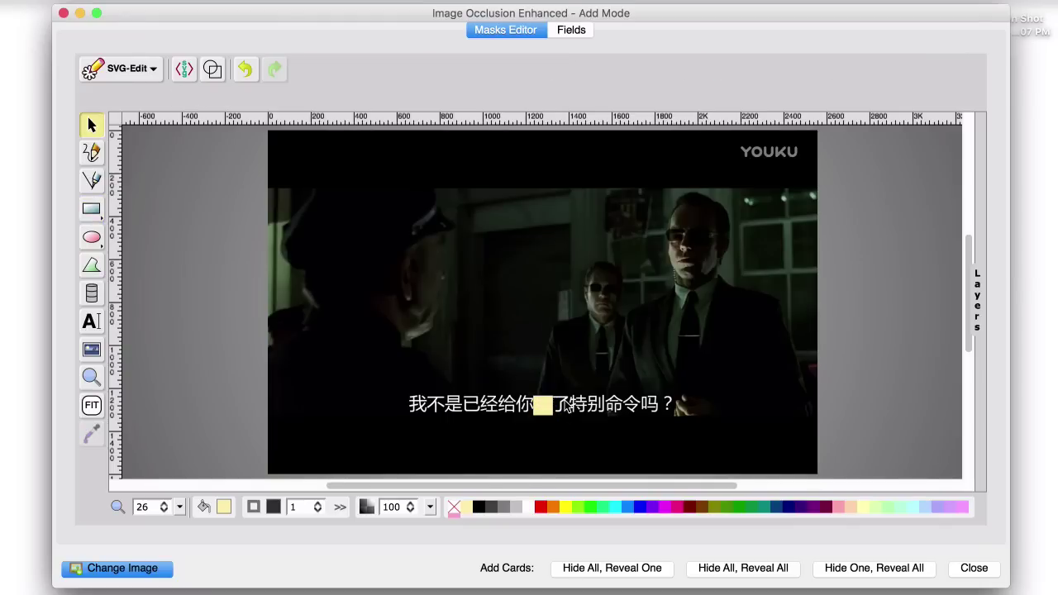
pyautogui.click(544, 405)
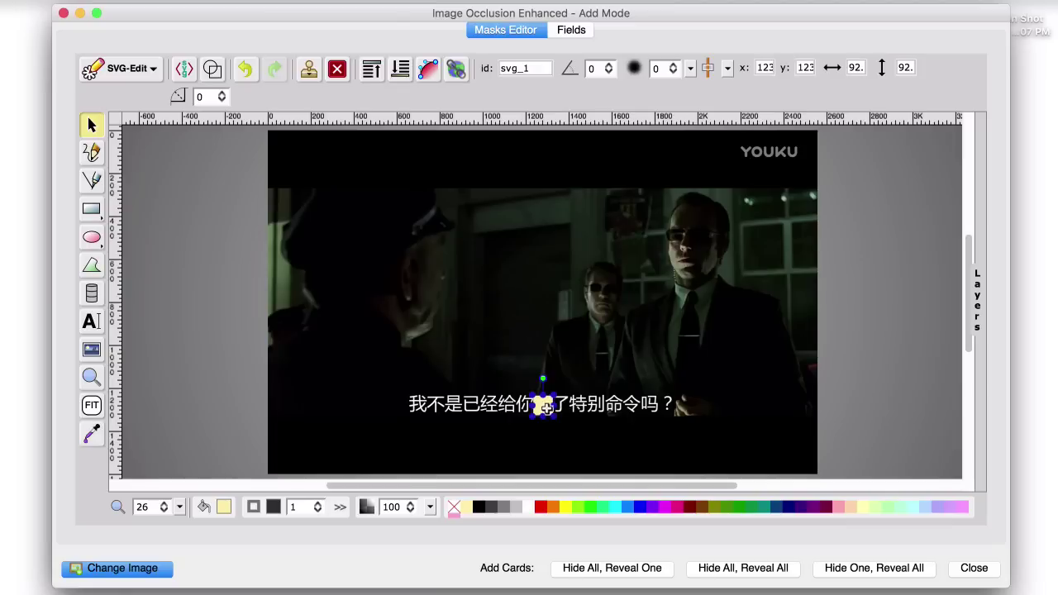
pyautogui.hotkey('ctrl', 'd')
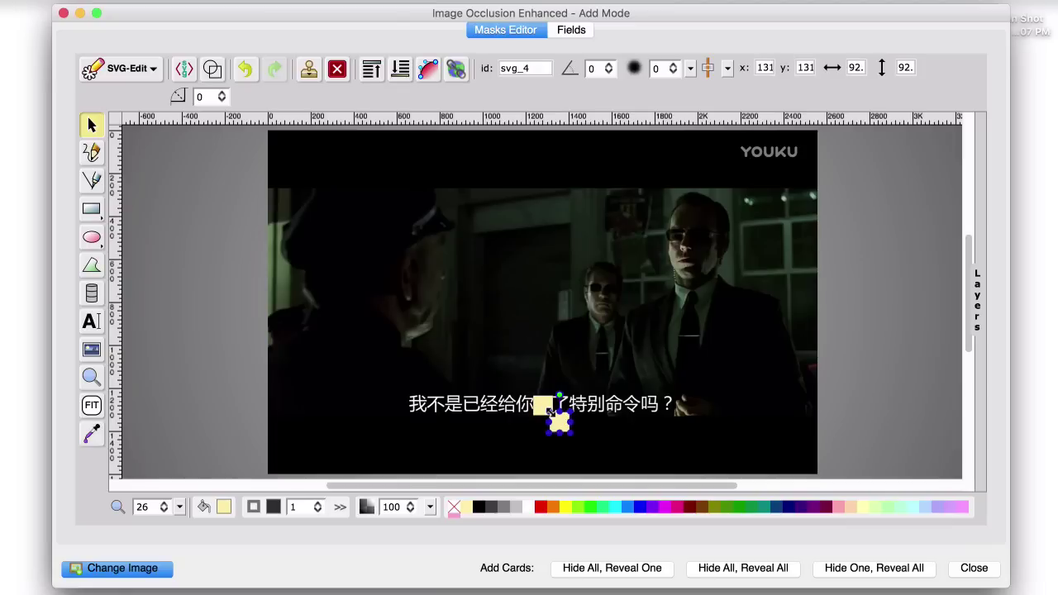
pyautogui.moveTo(547, 410); pyautogui.dragTo(439, 404)
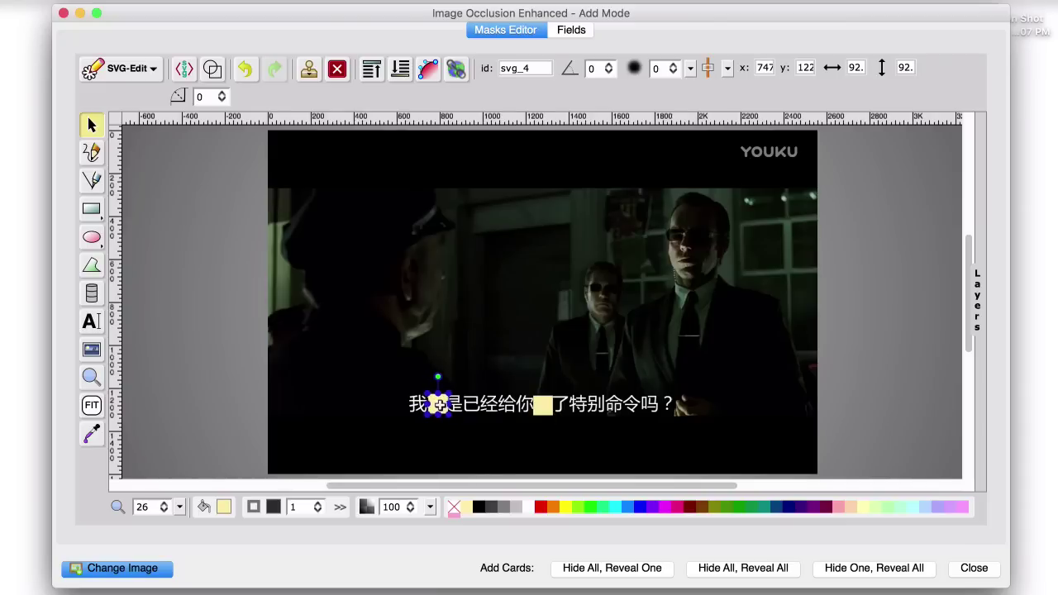
pyautogui.press('super+d')
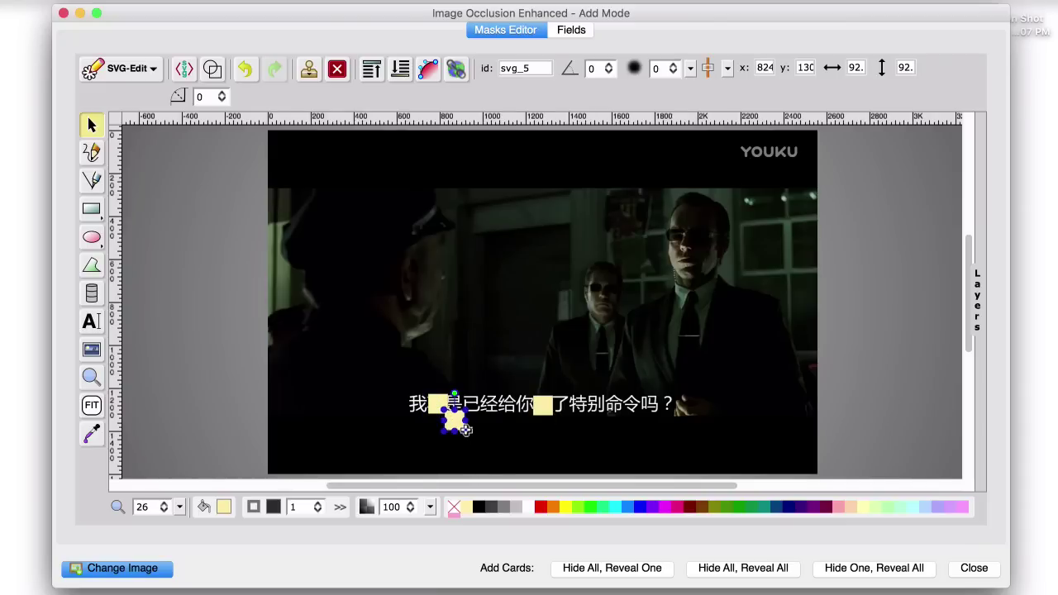
pyautogui.moveTo(456, 419); pyautogui.dragTo(455, 404)
pyautogui.click(616, 459)
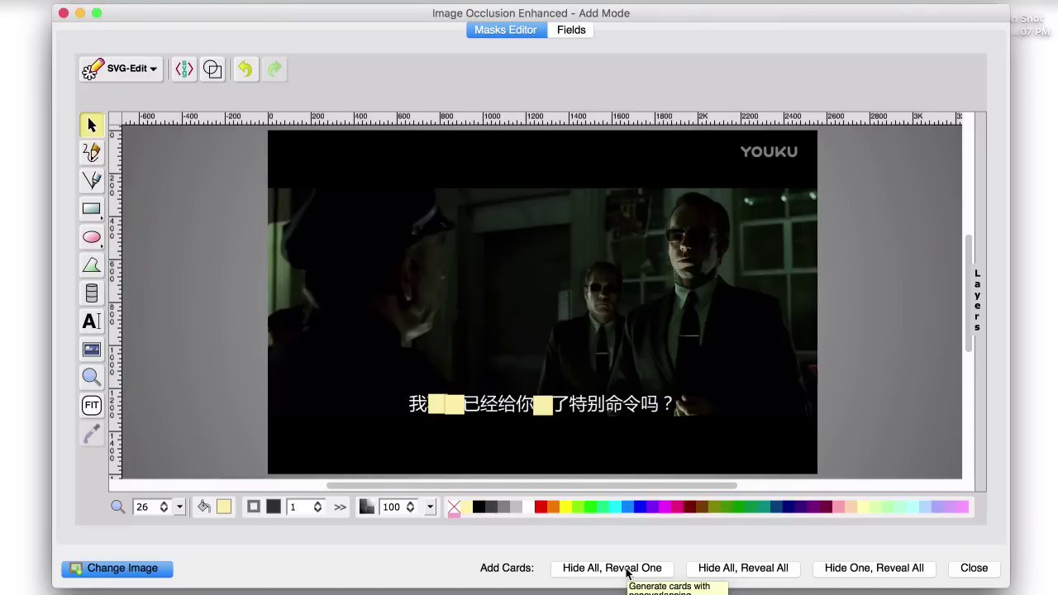
# Generate Hide One, Reveal All occlusion cards from the three subtitle masks.
pyautogui.click(879, 577)
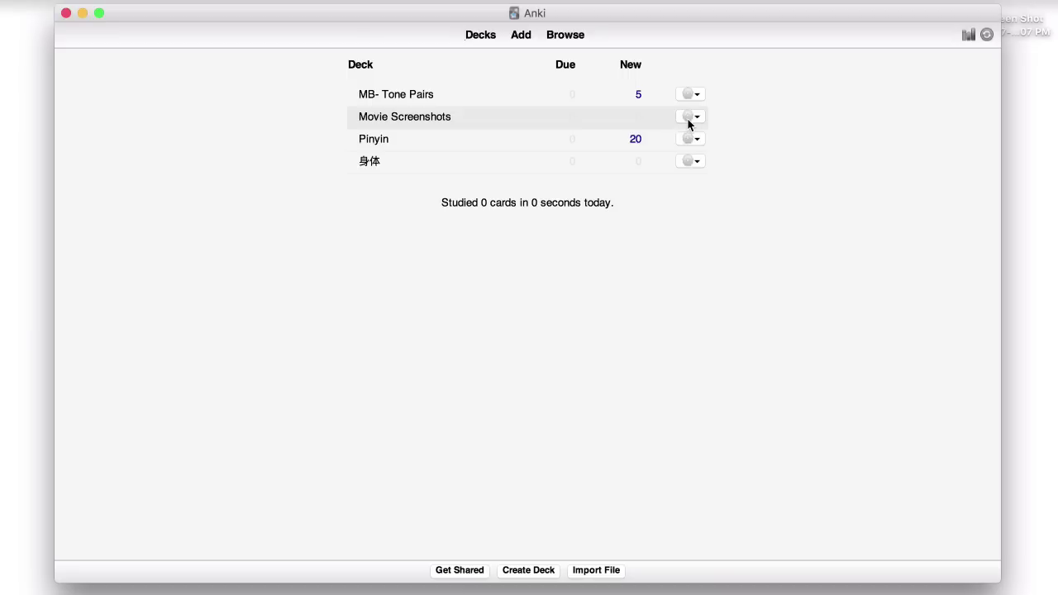
# Browse the Movie Screenshots deck and preview all three occlusion cards, front and back.
pyautogui.click(456, 125)
pyautogui.press('b')
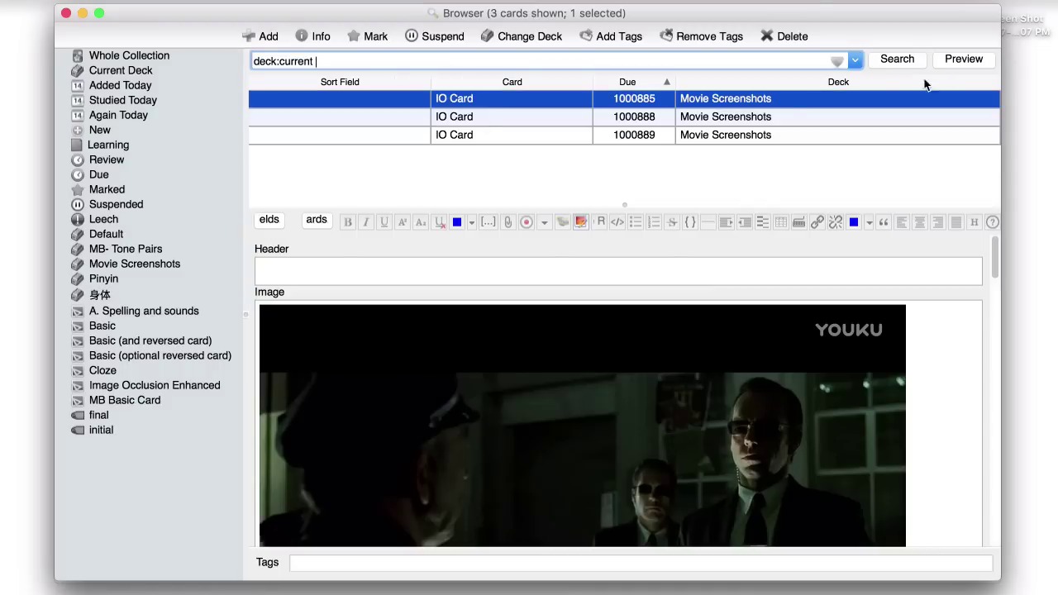
pyautogui.click(976, 59)
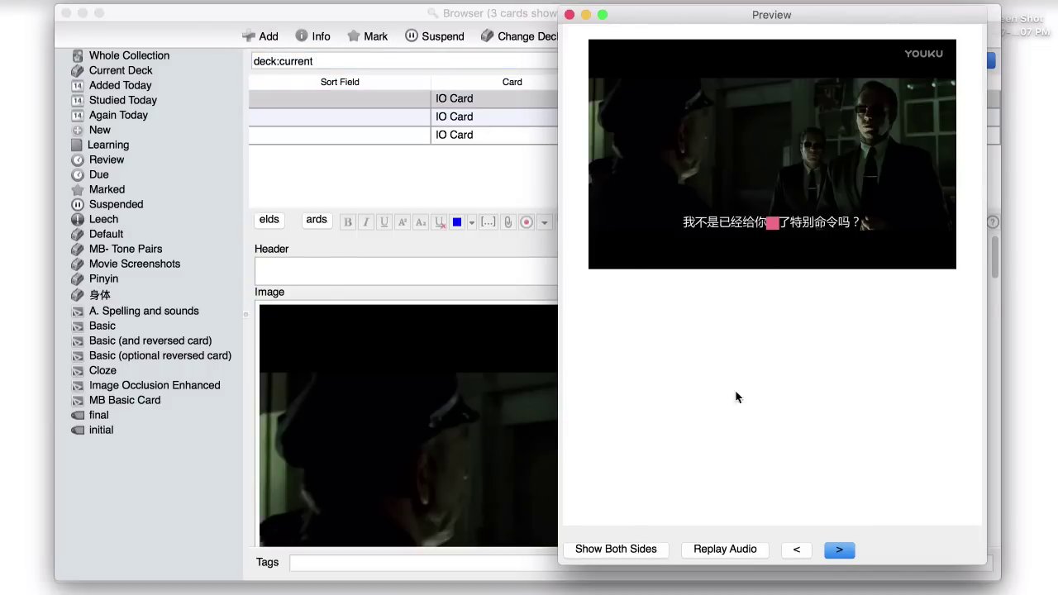
pyautogui.click(842, 554)
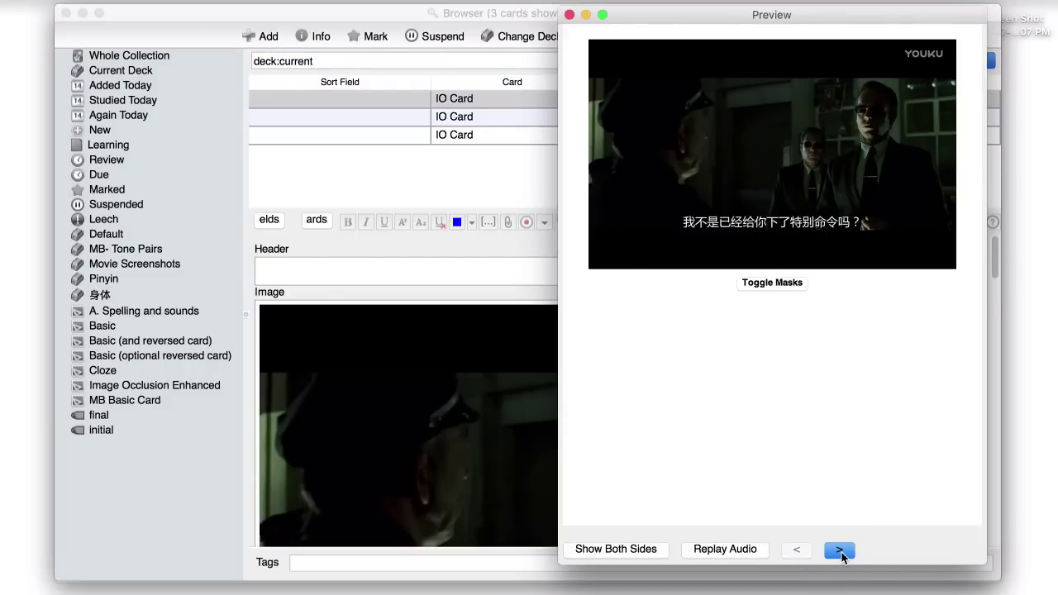
pyautogui.click(841, 554)
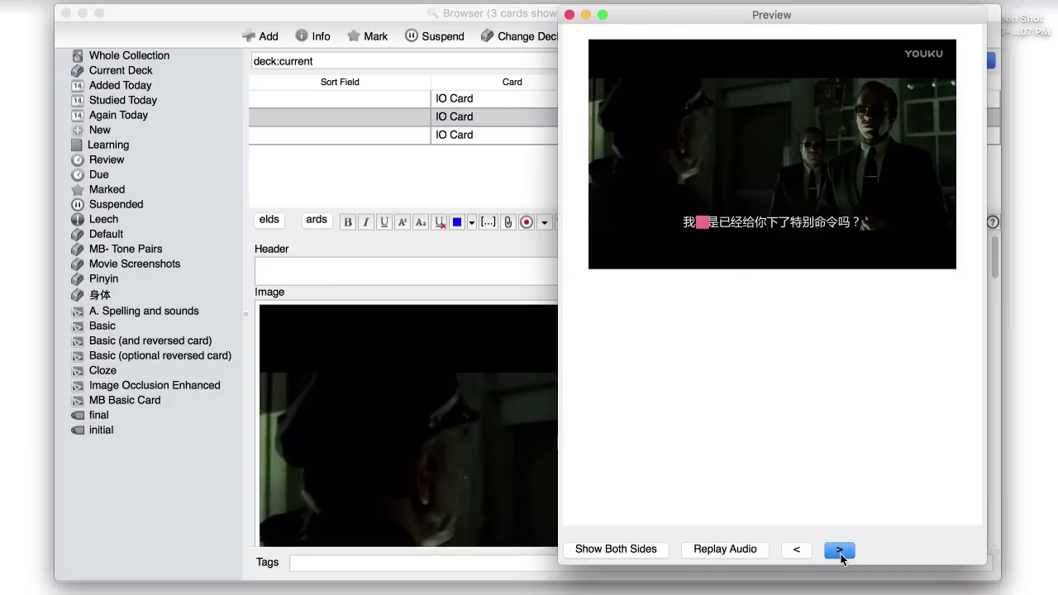
pyautogui.click(840, 552)
pyautogui.click(841, 553)
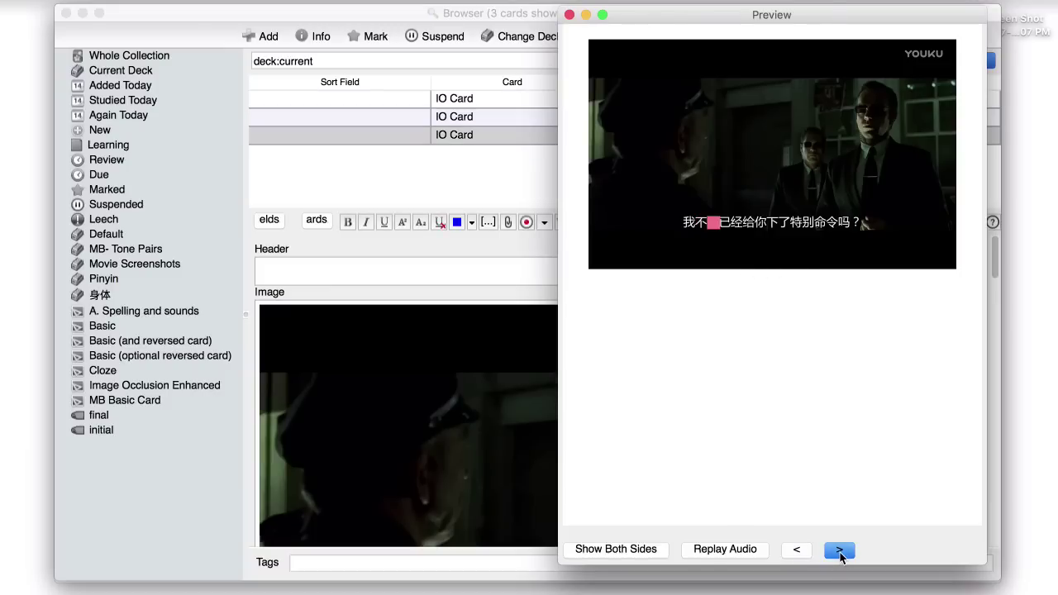
pyautogui.click(839, 552)
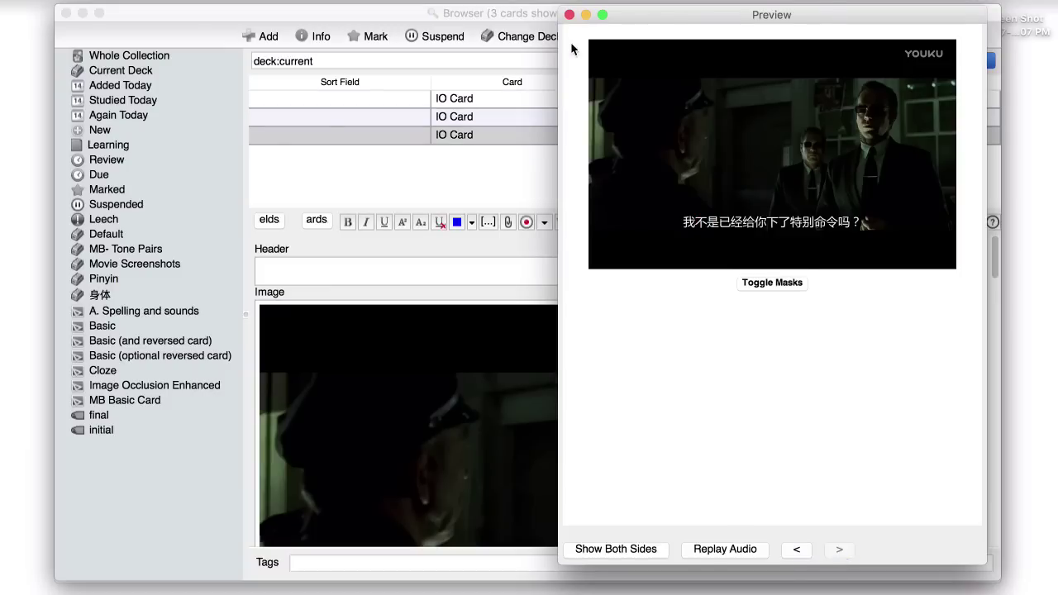
pyautogui.click(569, 15)
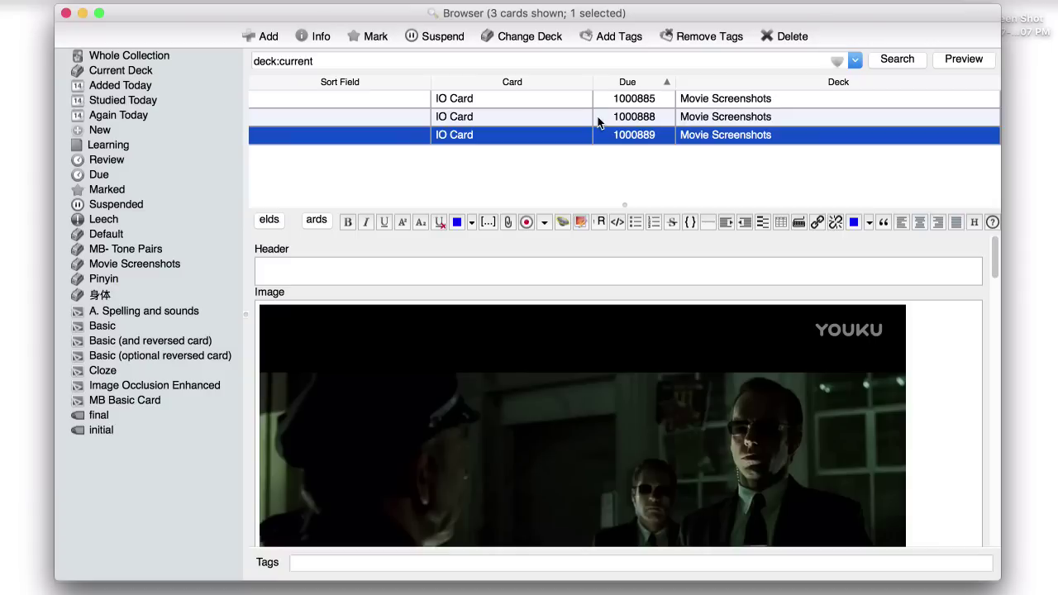
pyautogui.moveTo(635, 205); pyautogui.dragTo(633, 146)
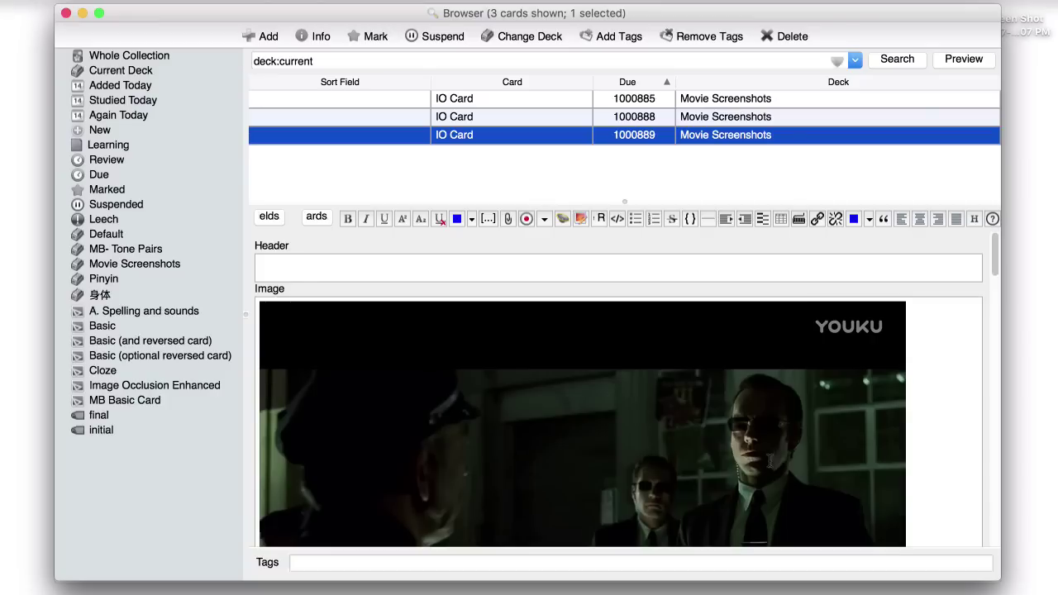
# Close the card browser and return to Anki's deck list.
pyautogui.click(67, 14)
pyautogui.click(483, 40)
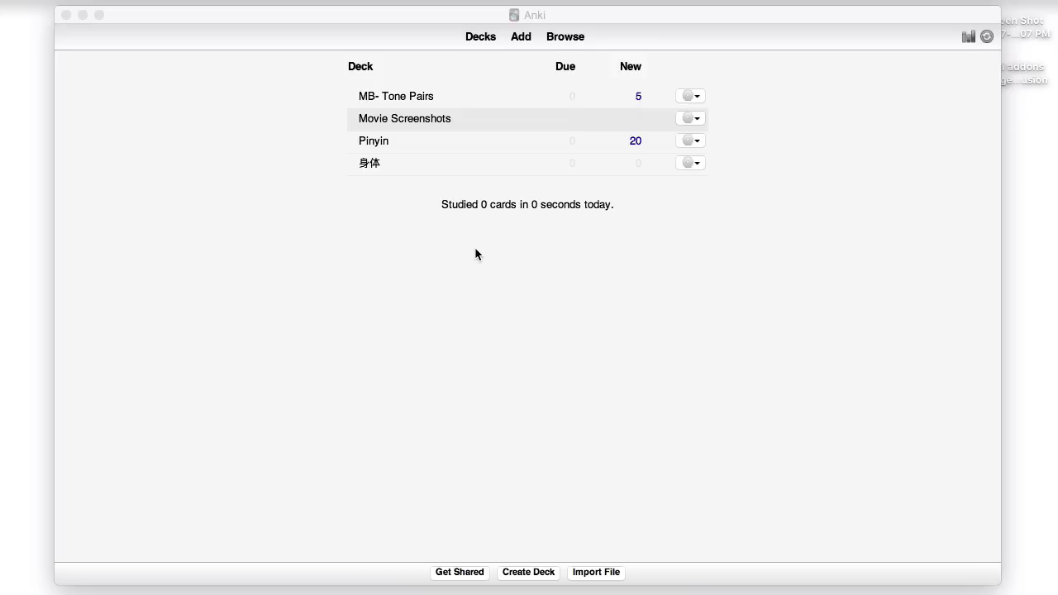
pyautogui.click(574, 314)
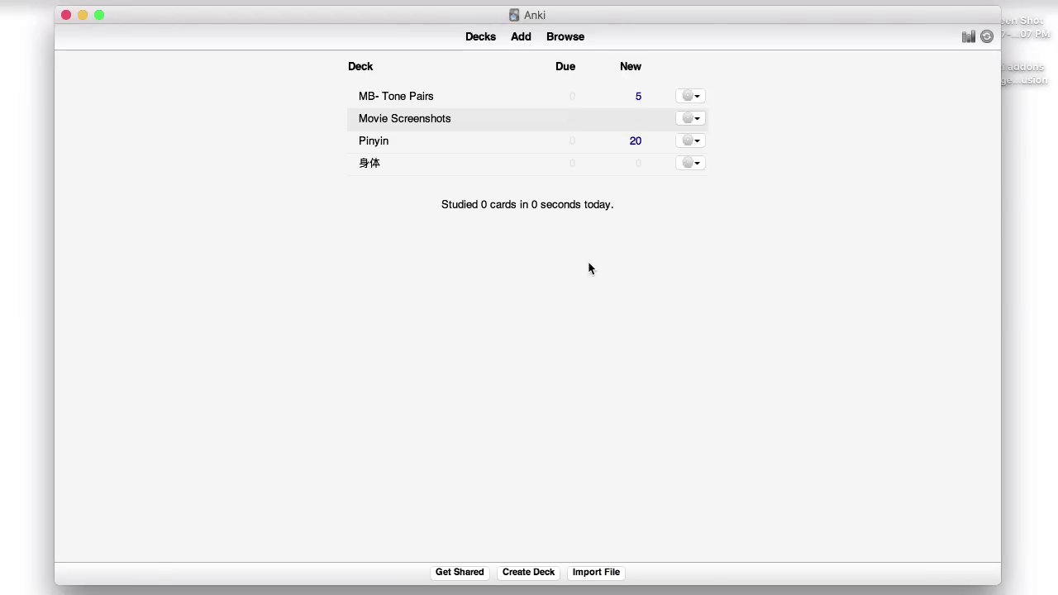
# In AwesomeTTS text settings, make braced cloze markers read as 'replace w/ deleted text'.
pyautogui.click(203, 0)
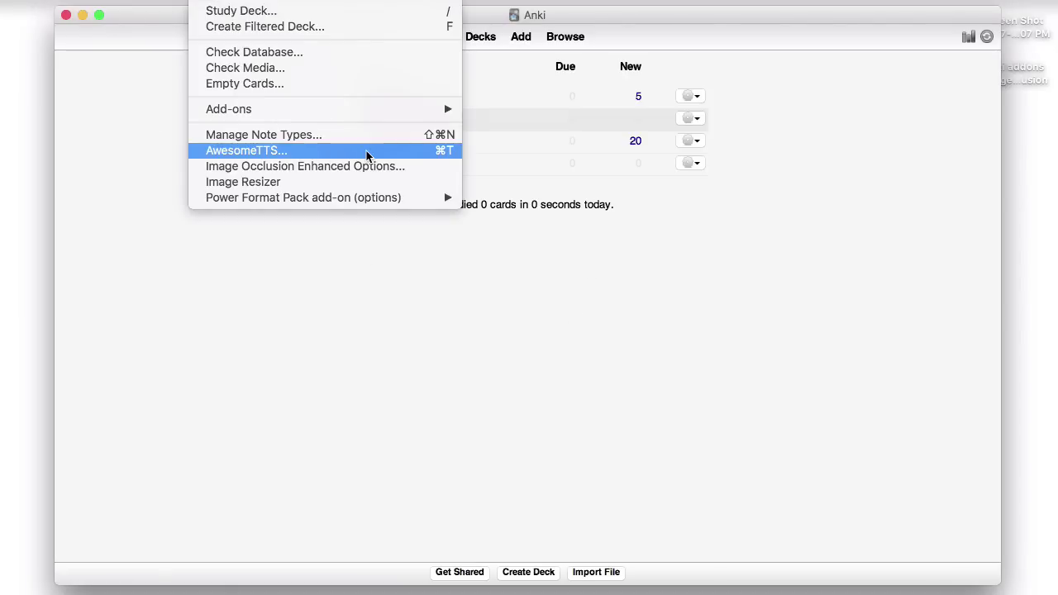
pyautogui.click(366, 155)
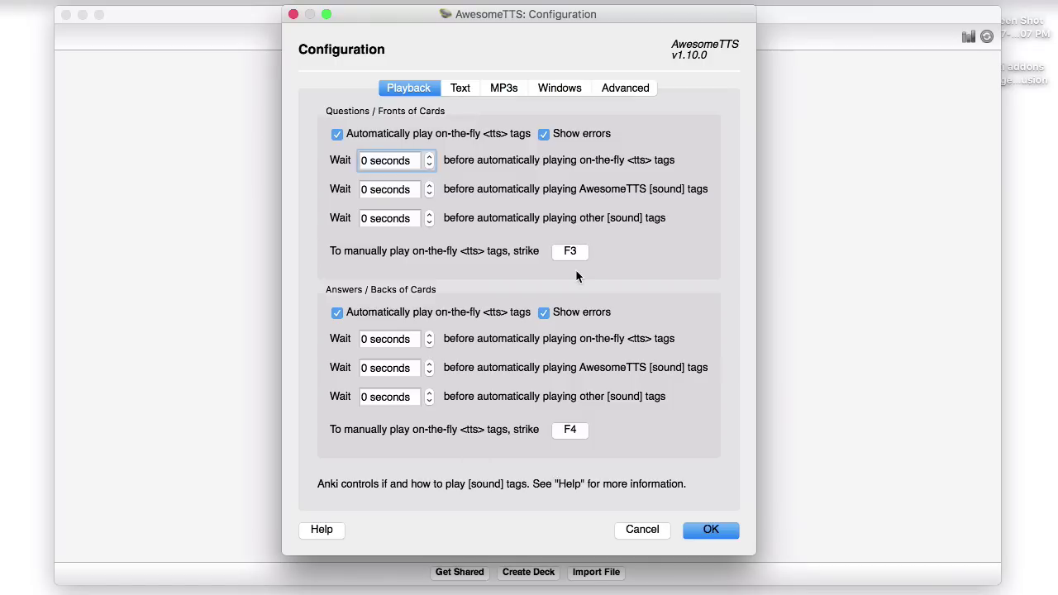
pyautogui.click(462, 91)
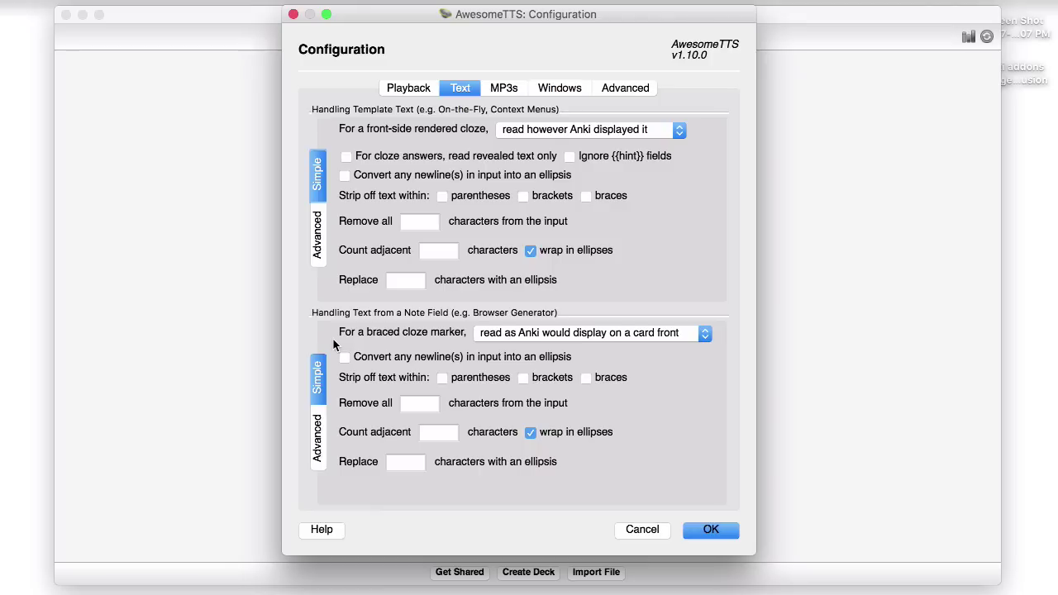
pyautogui.click(511, 335)
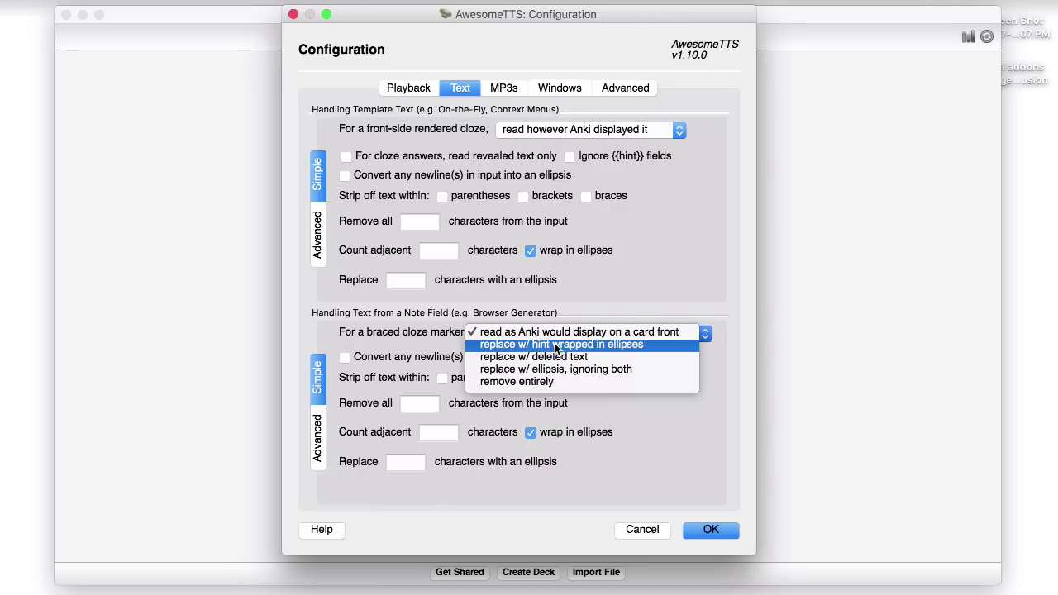
pyautogui.click(601, 360)
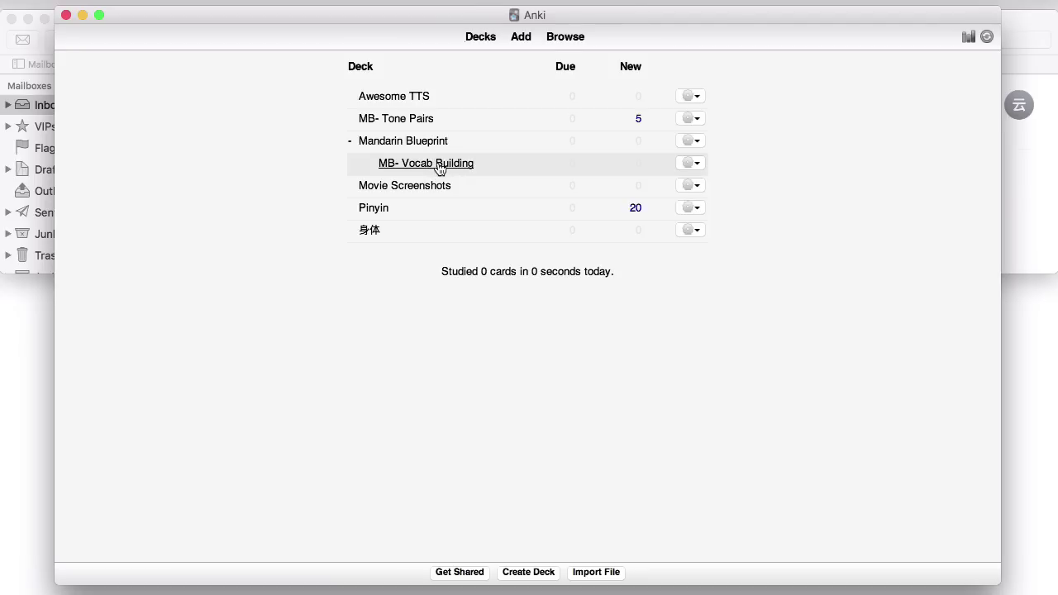
# Open the browser on MB- Vocab Building and inspect the 等等 and 时间 cards' sound tags.
pyautogui.click(440, 165)
pyautogui.press('b')
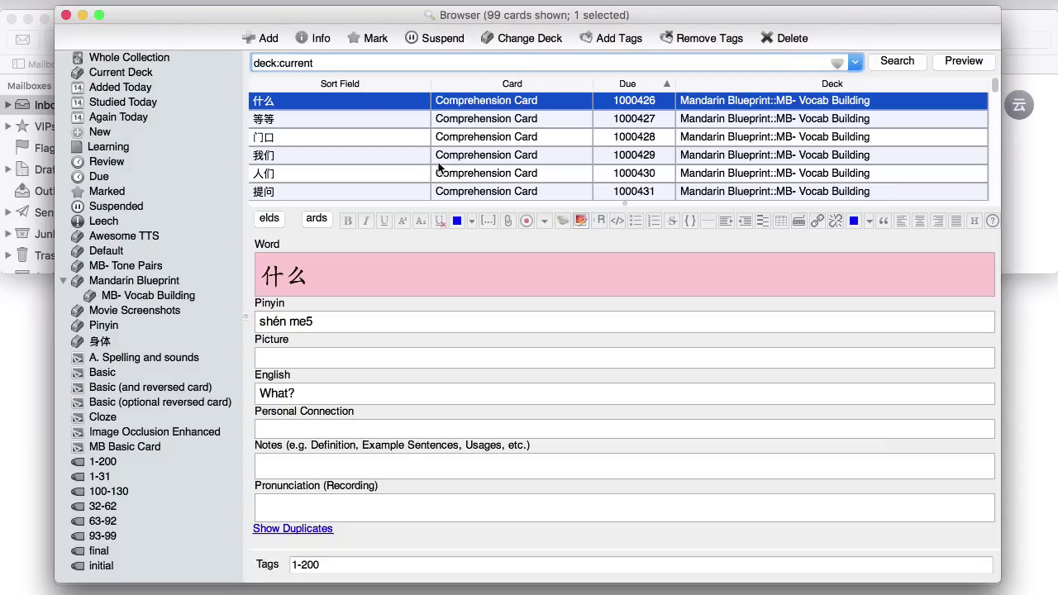
pyautogui.click(359, 113)
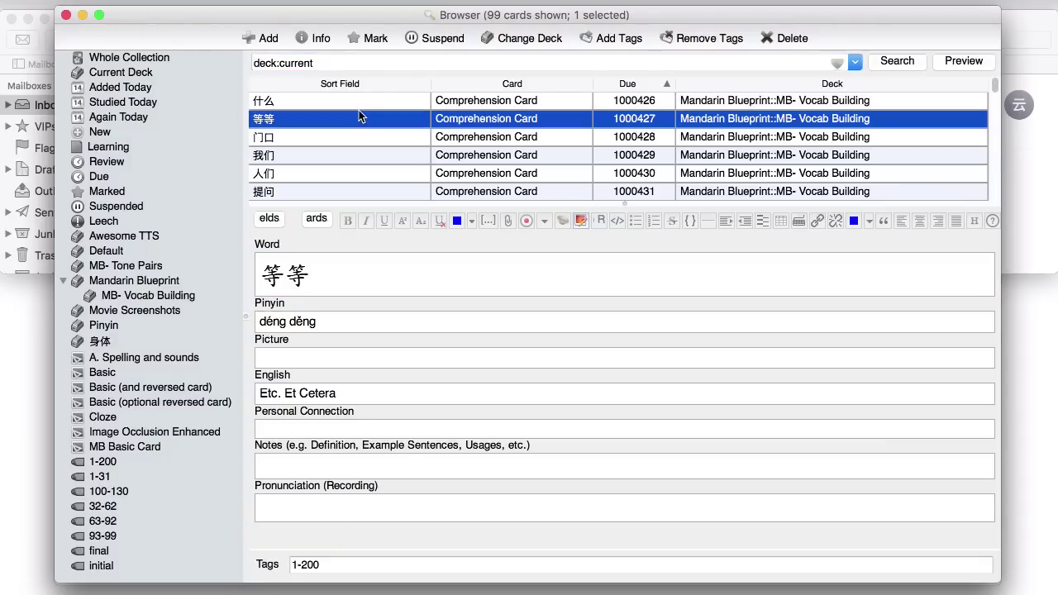
pyautogui.press('Down')
pyautogui.press('Down')
pyautogui.press('Down')
pyautogui.press('Down')
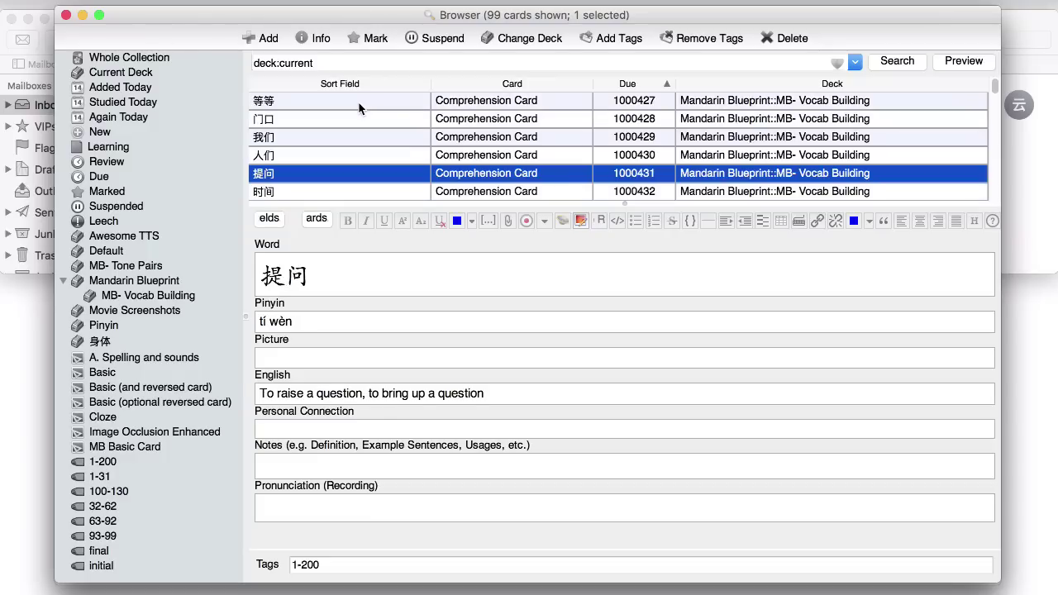
pyautogui.press('Down')
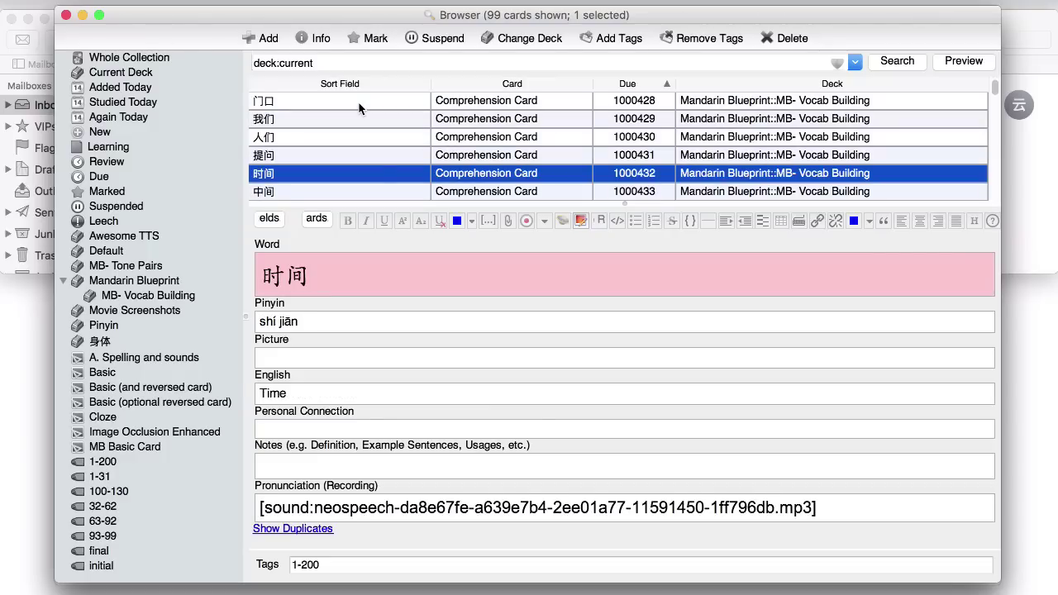
pyautogui.doubleClick(514, 508)
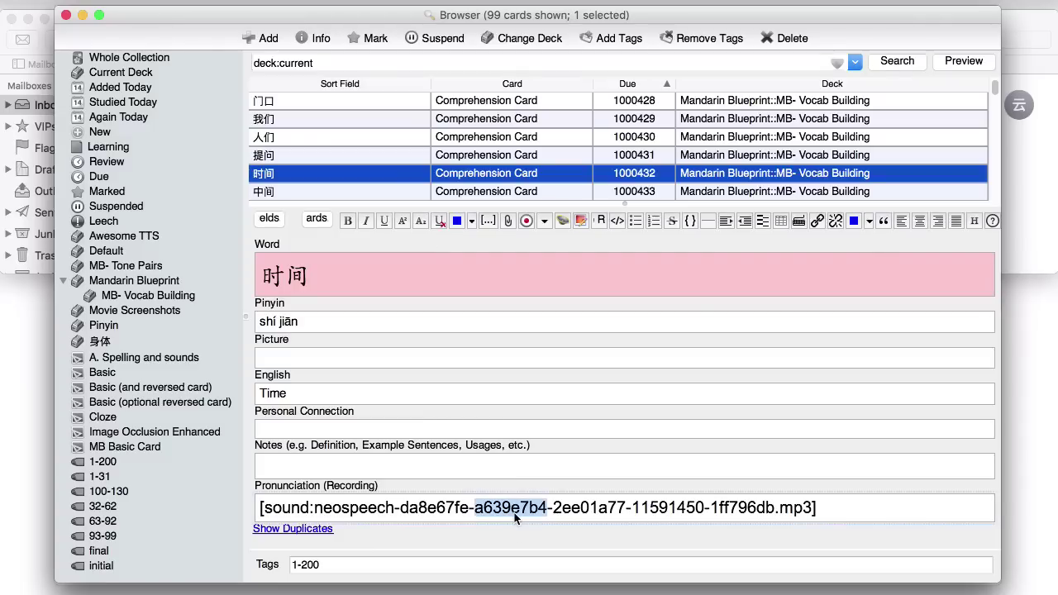
pyautogui.tripleClick(515, 508)
pyautogui.click(545, 502)
# Select the six cards from 什么 down to 提问.
pyautogui.scroll(2, 367, 195)
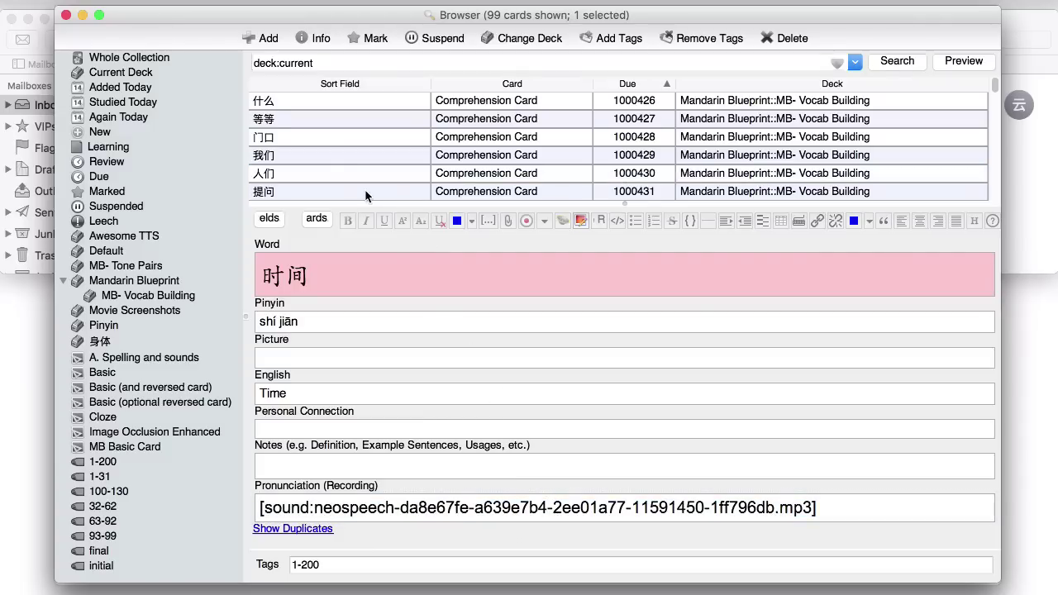
pyautogui.click(350, 100)
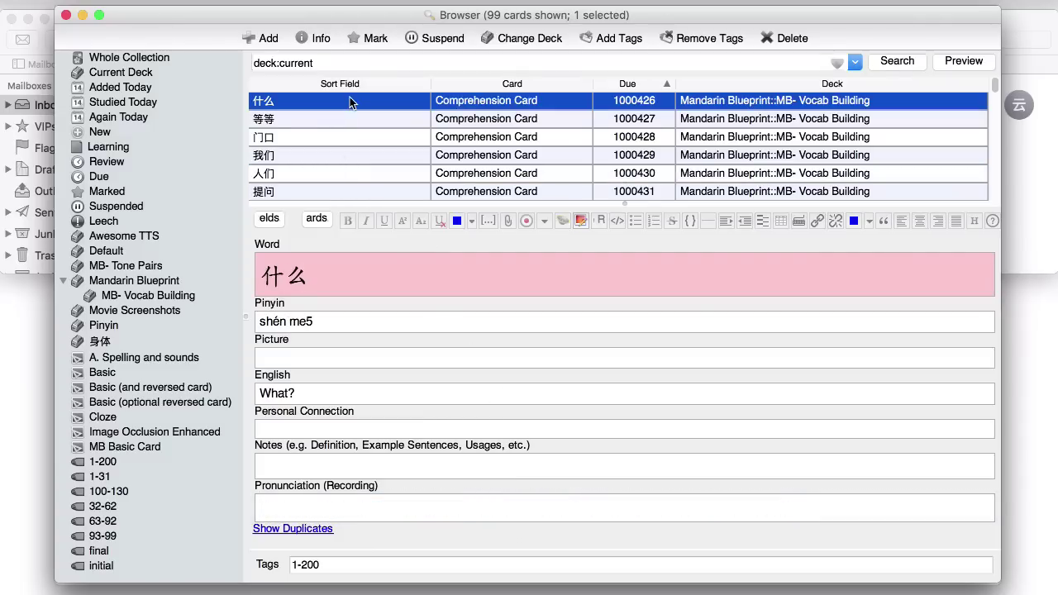
pyautogui.hotkey('shift', 'Down')
pyautogui.hotkey('shift', 'Down')
pyautogui.hotkey('shift', 'Down')
pyautogui.hotkey('shift', 'Down')
pyautogui.hotkey('shift', 'Down')
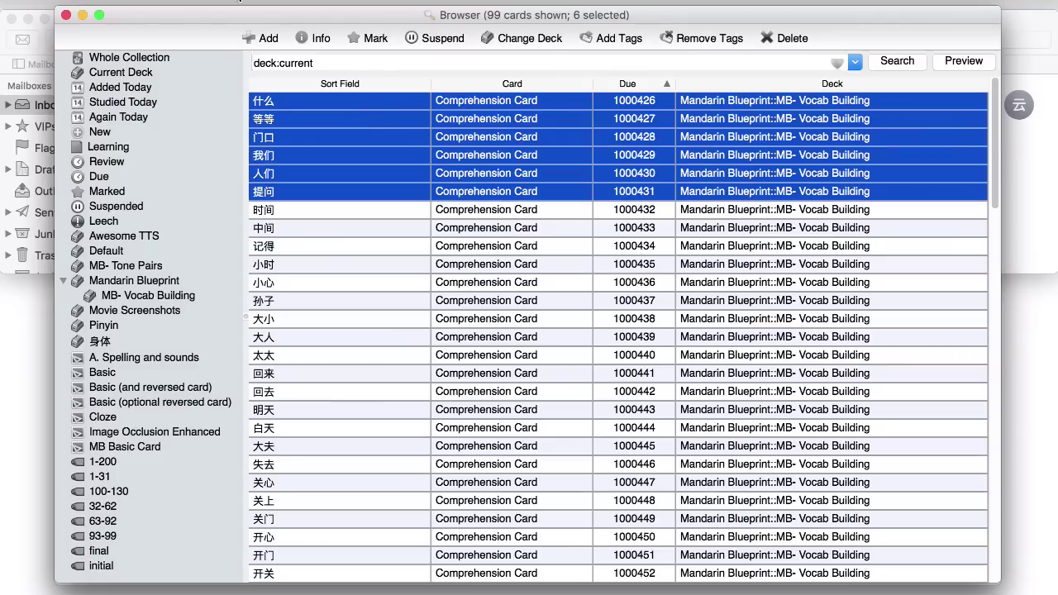
# Start AwesomeTTS Add Audio to Selected with NeoSpeech and the Chinese voice Hong.
pyautogui.click(239, 2)
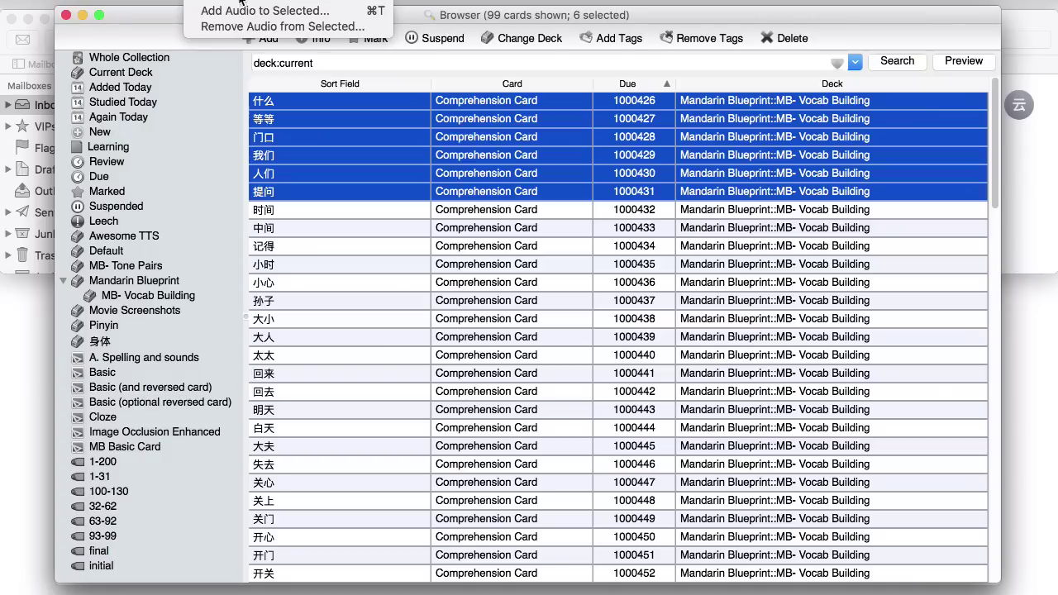
pyautogui.click(294, 11)
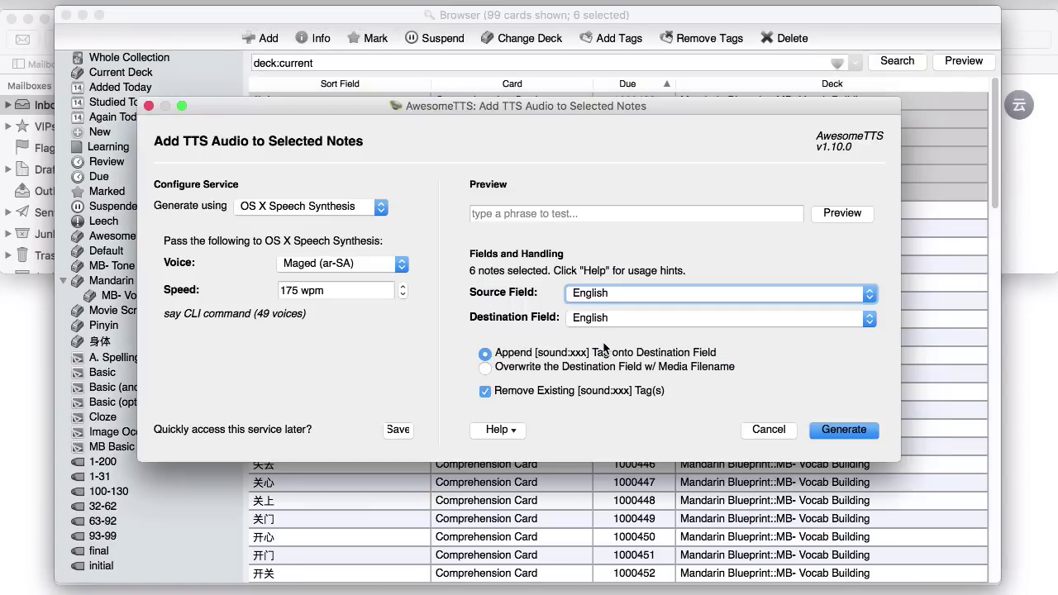
pyautogui.click(329, 206)
pyautogui.click(311, 182)
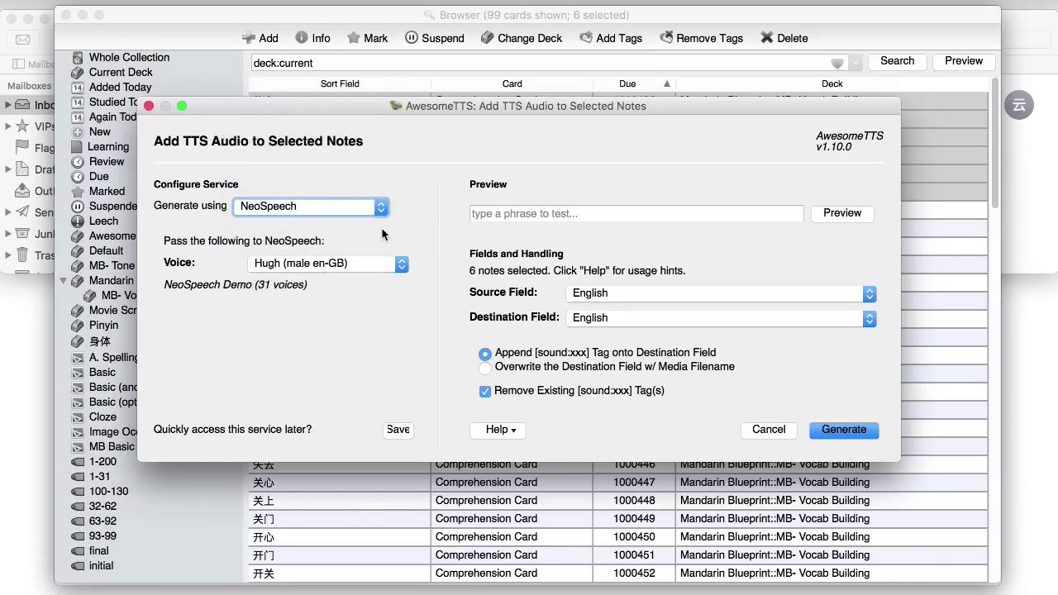
pyautogui.click(339, 264)
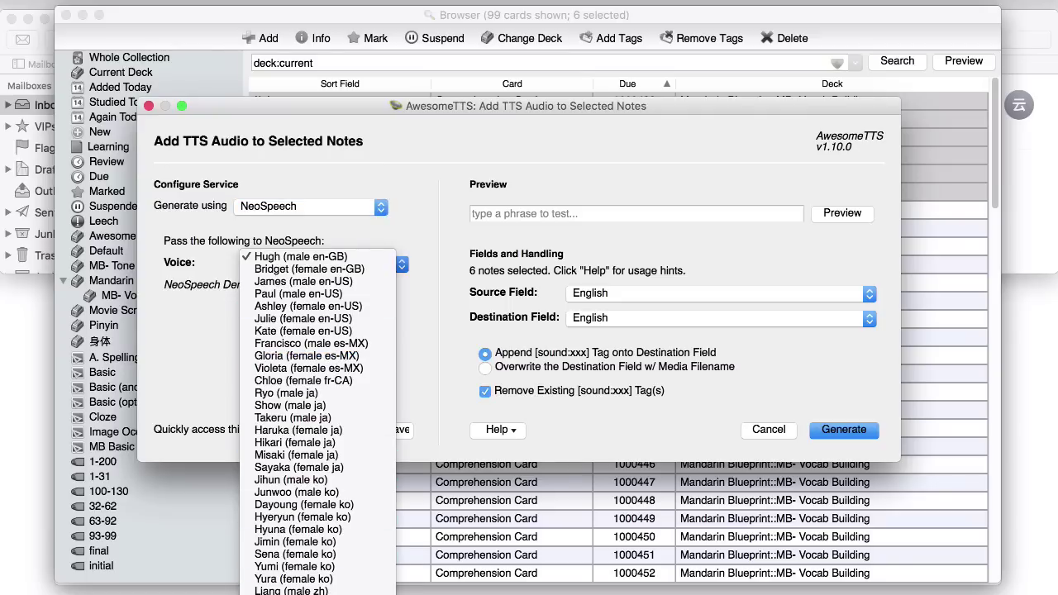
pyautogui.click(294, 590)
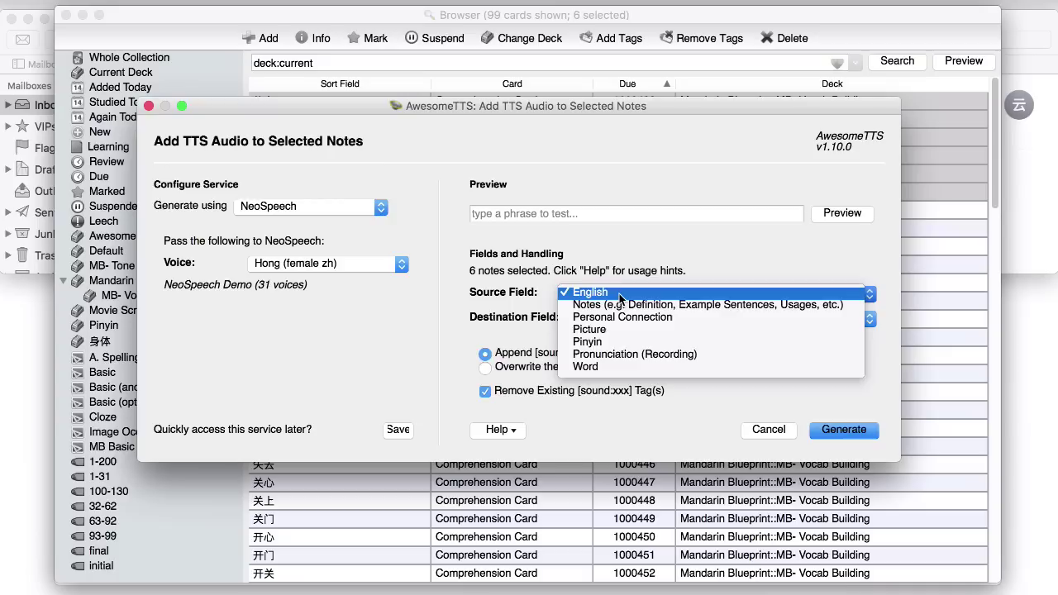
# Read Word into Pronunciation (Recording) and save the settings as preset NeoSpeech (Hong).
pyautogui.click(622, 300)
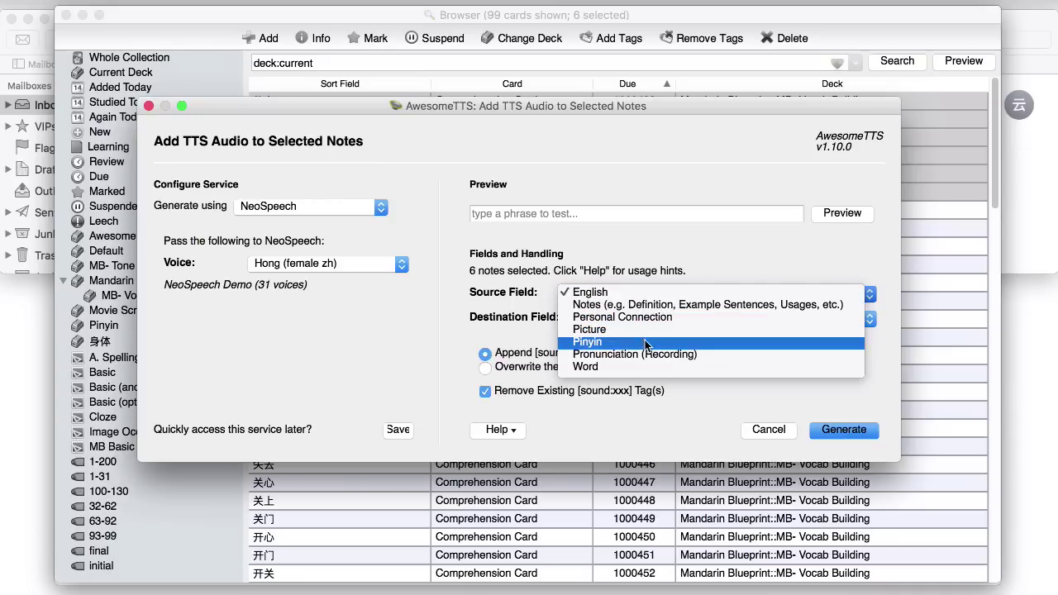
pyautogui.click(662, 367)
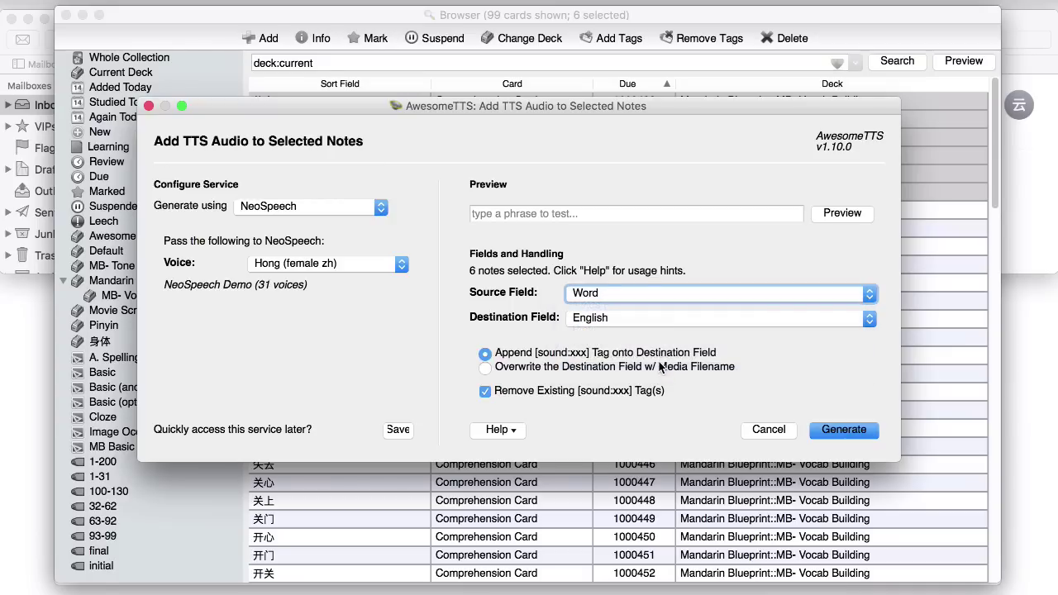
pyautogui.click(631, 318)
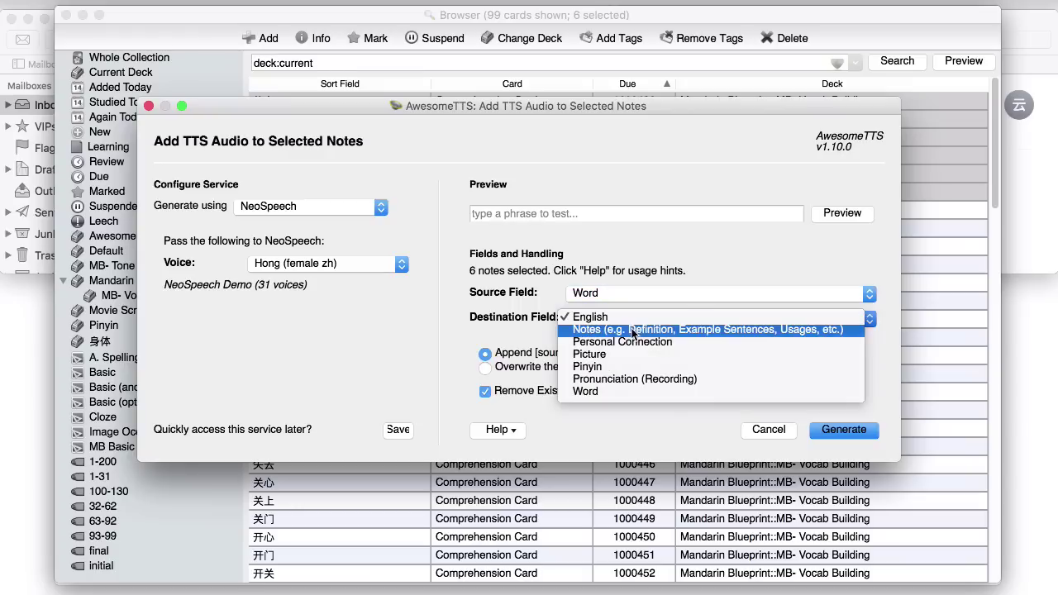
pyautogui.click(664, 378)
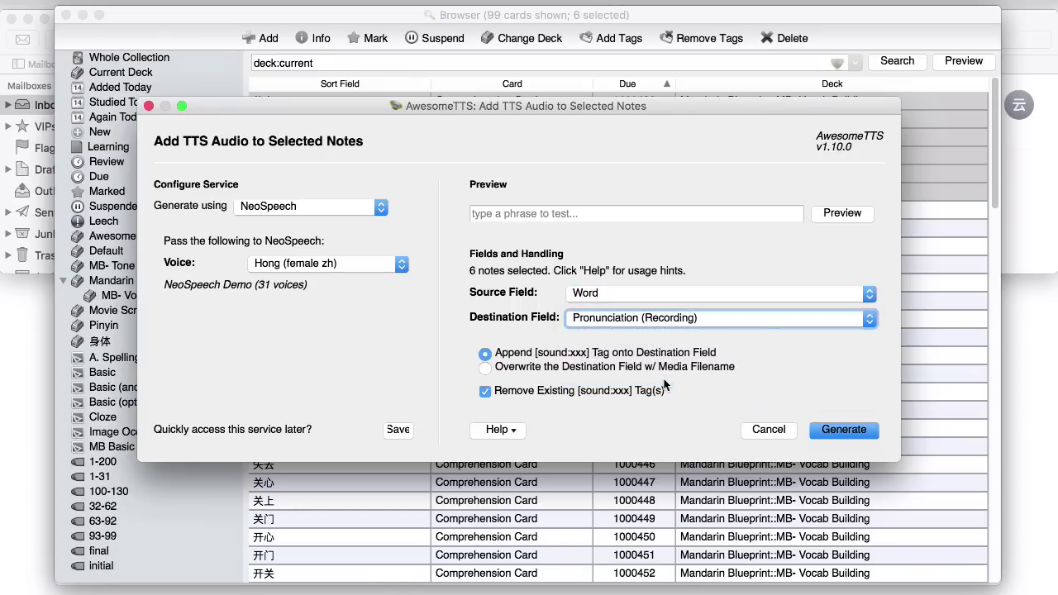
pyautogui.click(398, 430)
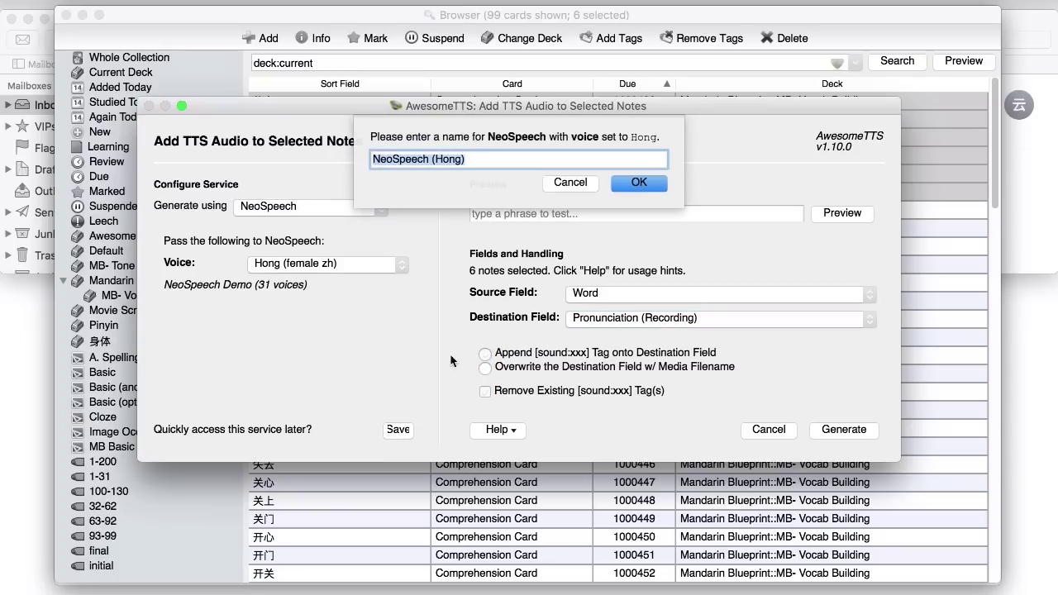
pyautogui.click(639, 182)
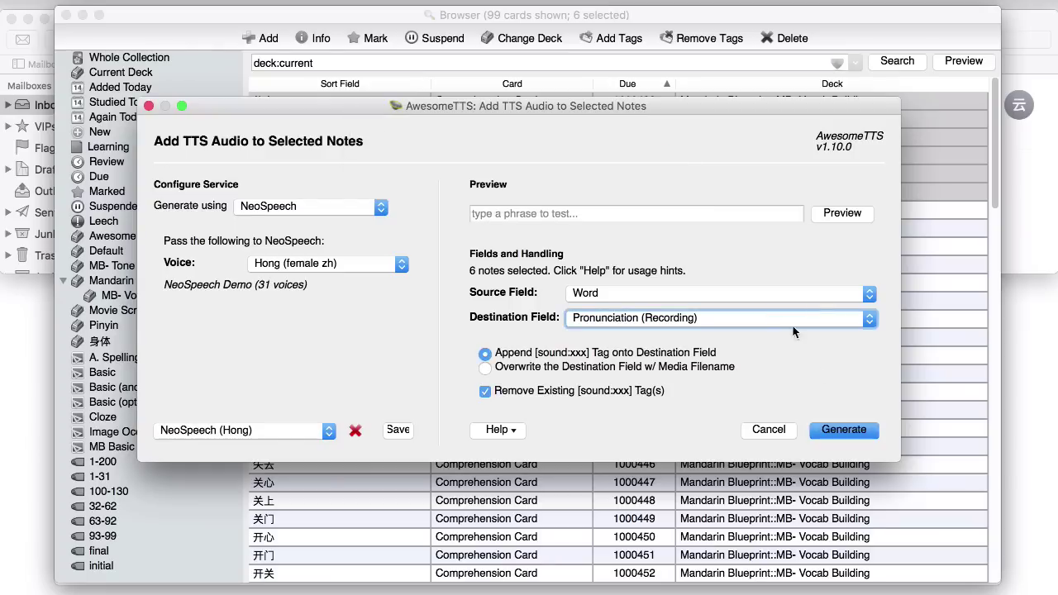
# Generate NeoSpeech Hong audio for the six selected vocab notes.
pyautogui.click(854, 432)
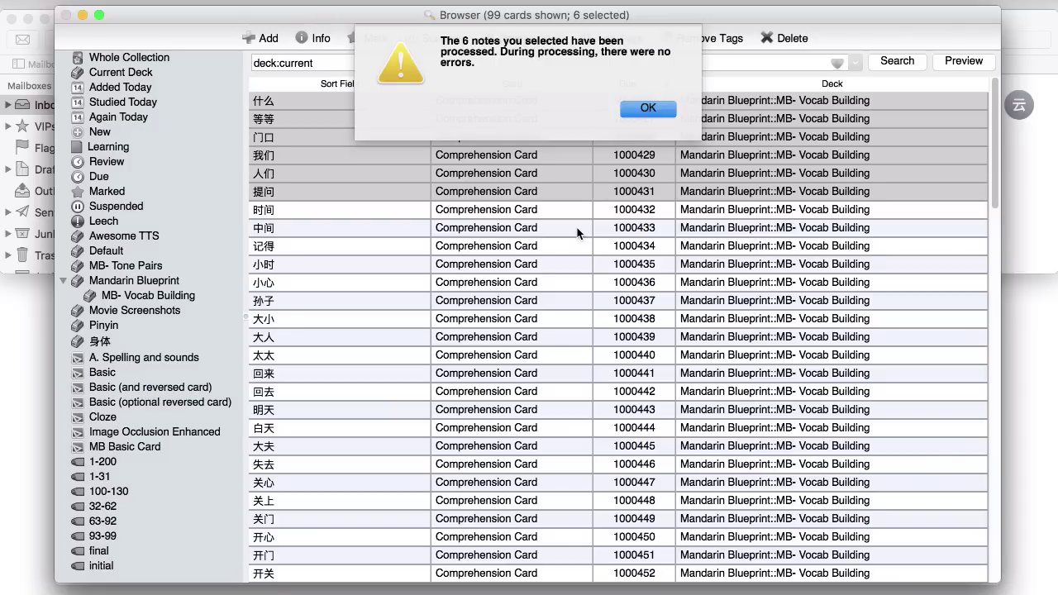
# Preview the 什么, 等等 and 门口 cards to check their new NeoSpeech audio, then close the preview.
pyautogui.press('Return')
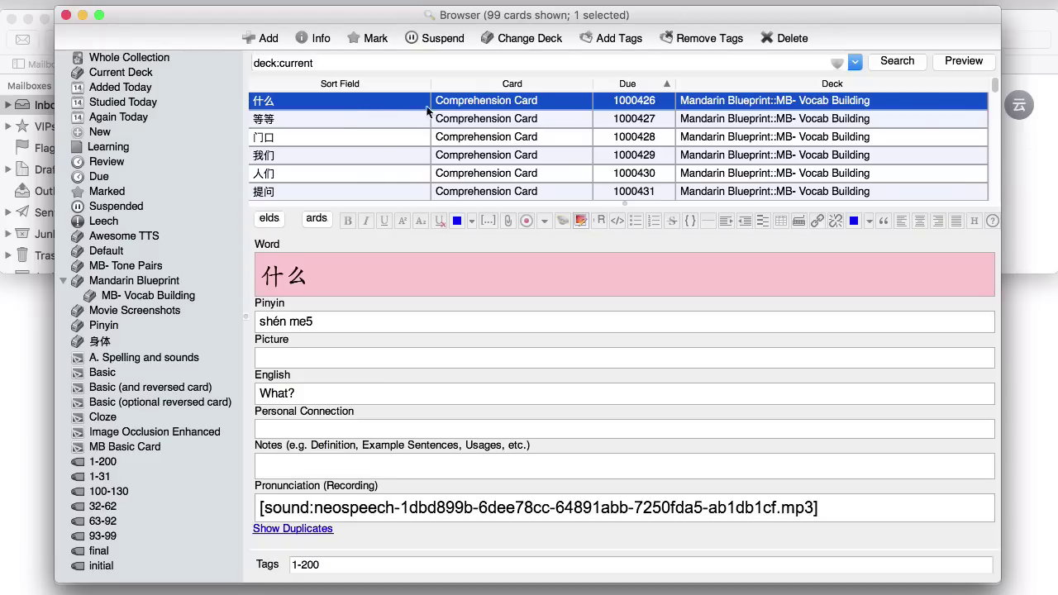
pyautogui.click(975, 60)
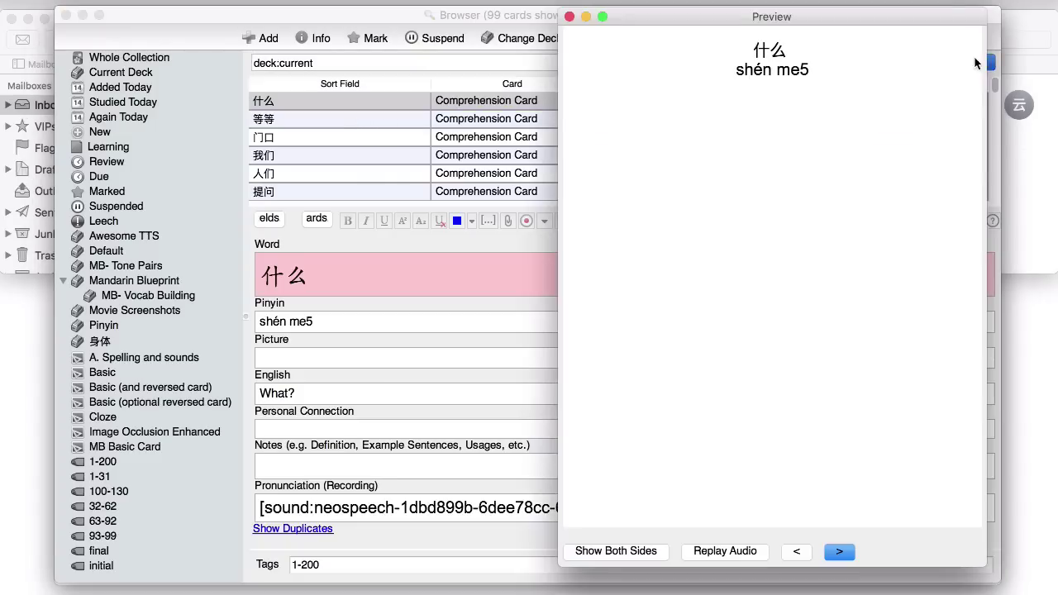
pyautogui.click(840, 553)
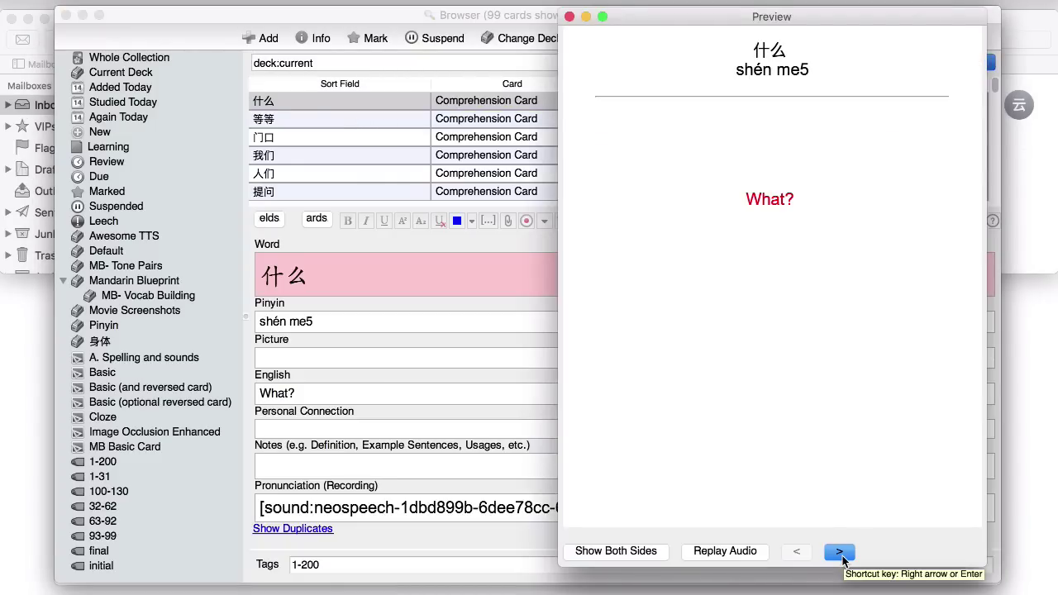
pyautogui.click(842, 555)
pyautogui.click(838, 554)
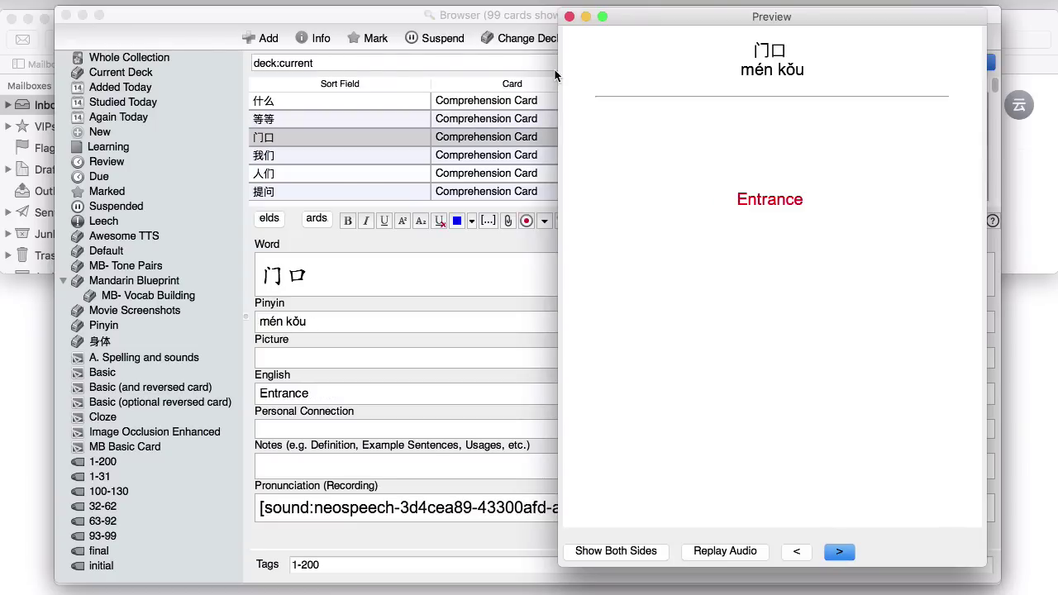
pyautogui.click(569, 16)
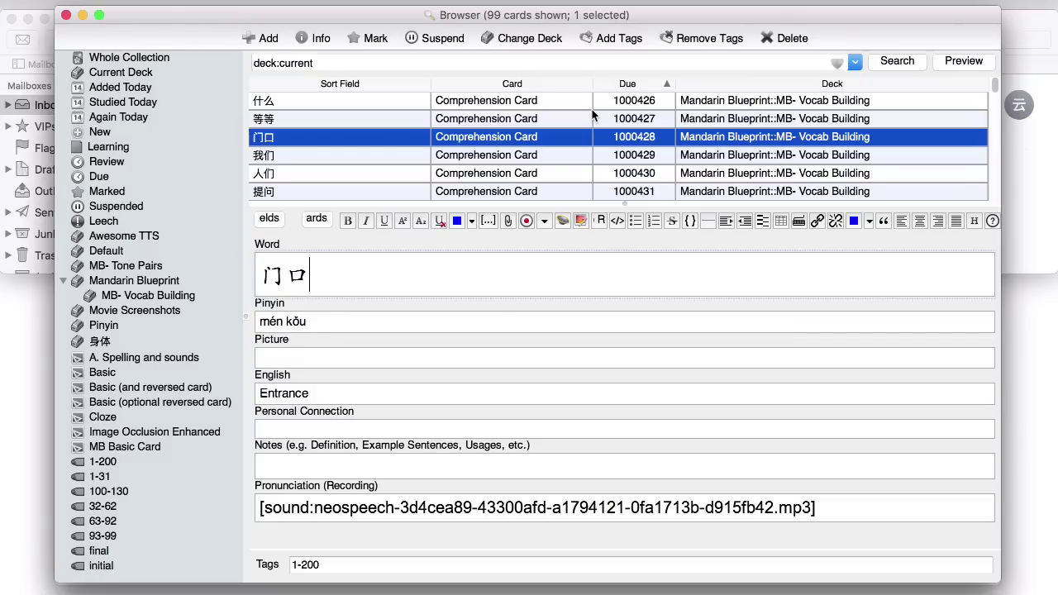